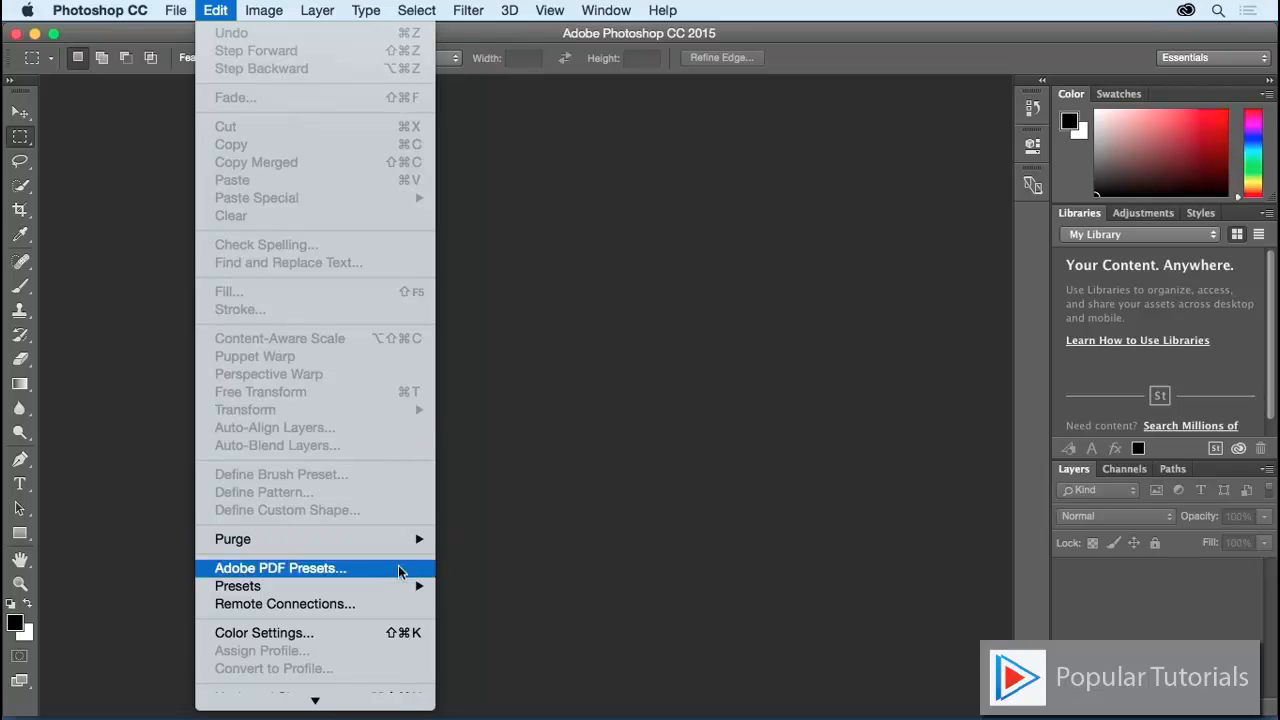
Step: Choose Keyboard Shortcuts from the bottom of the Edit menu to open the Keyboard Shortcuts and Menus dialog
mouse_move(397, 699)
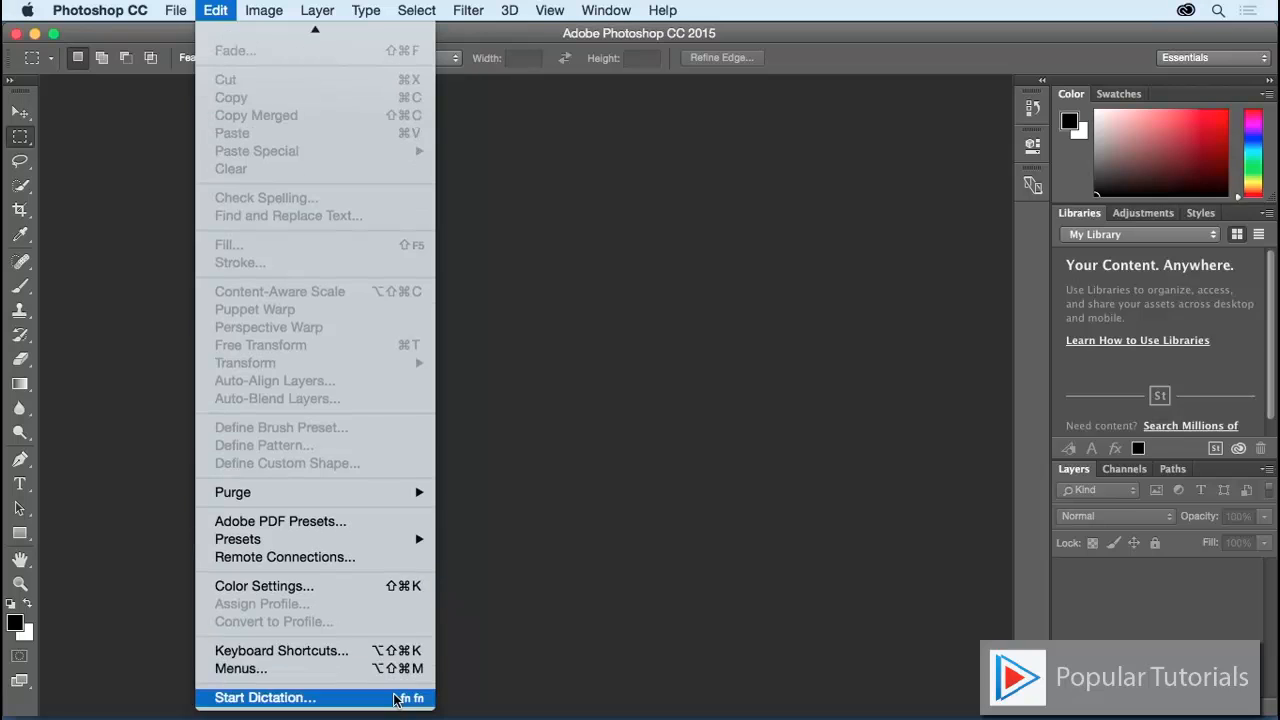
left_click(362, 652)
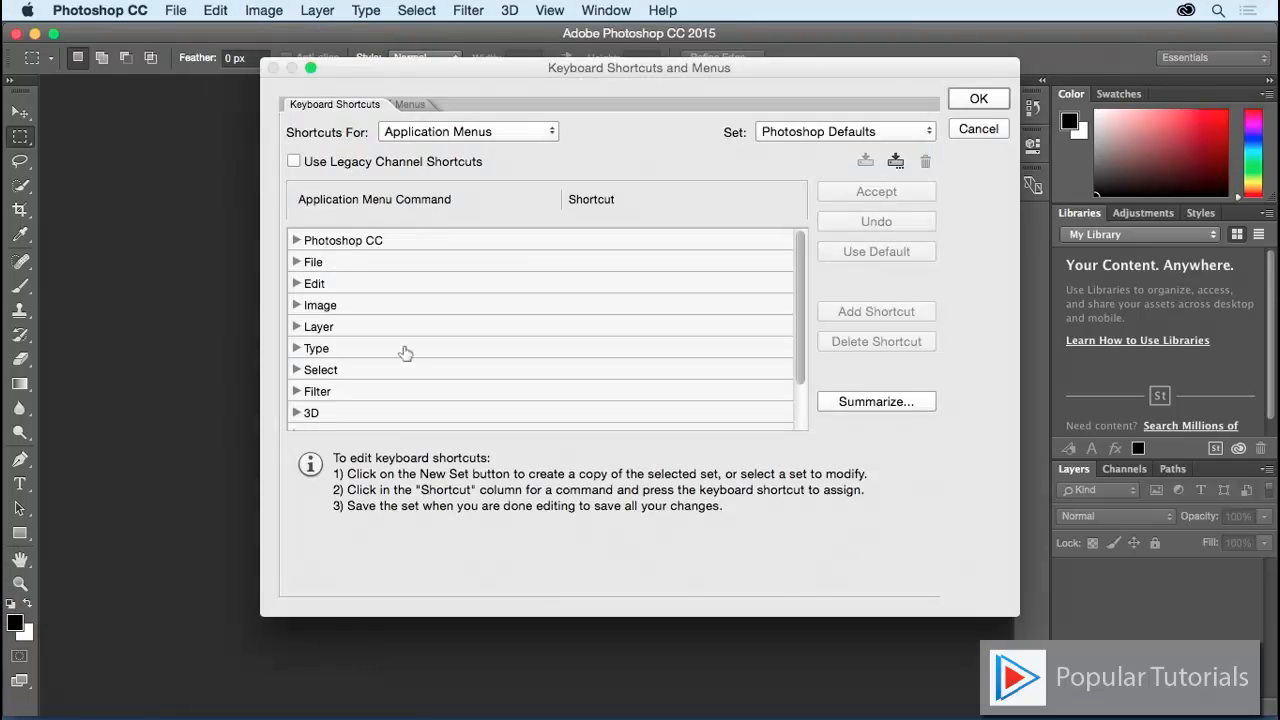
Step: Switch Shortcuts For to Tools and scroll to the Brush, Pencil and Mixer Brush entries
left_click(535, 132)
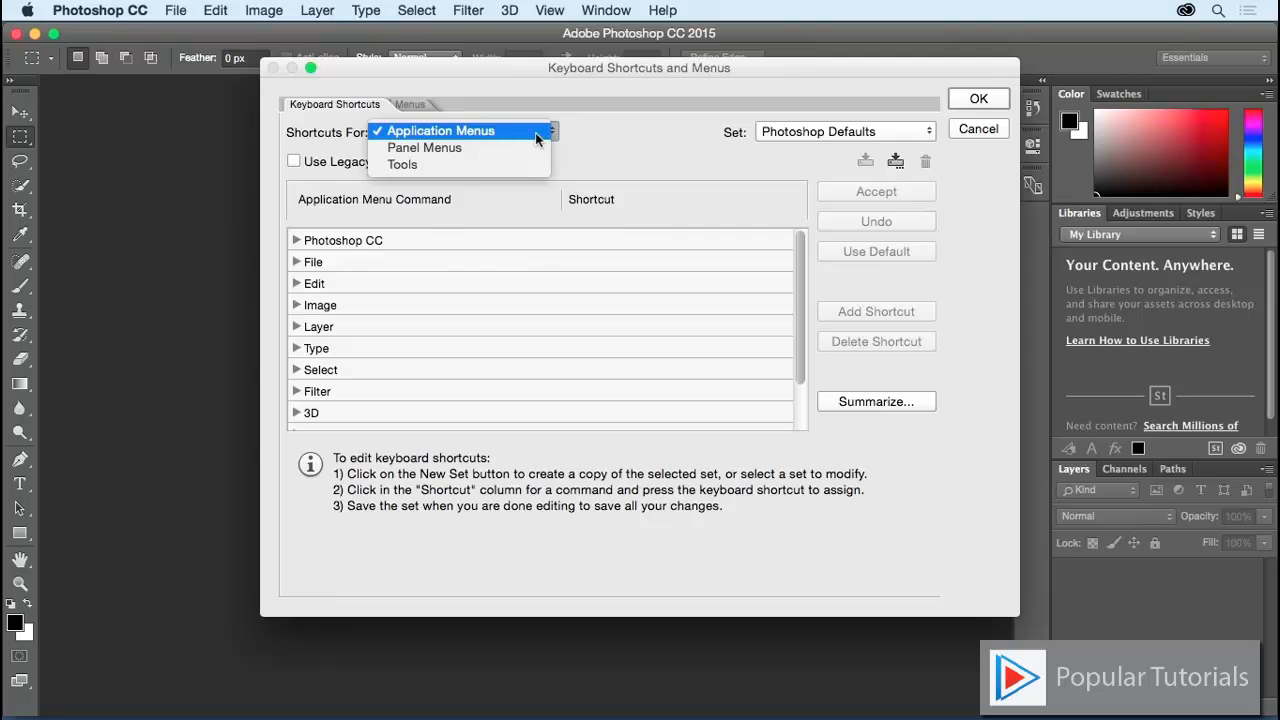
left_click(452, 131)
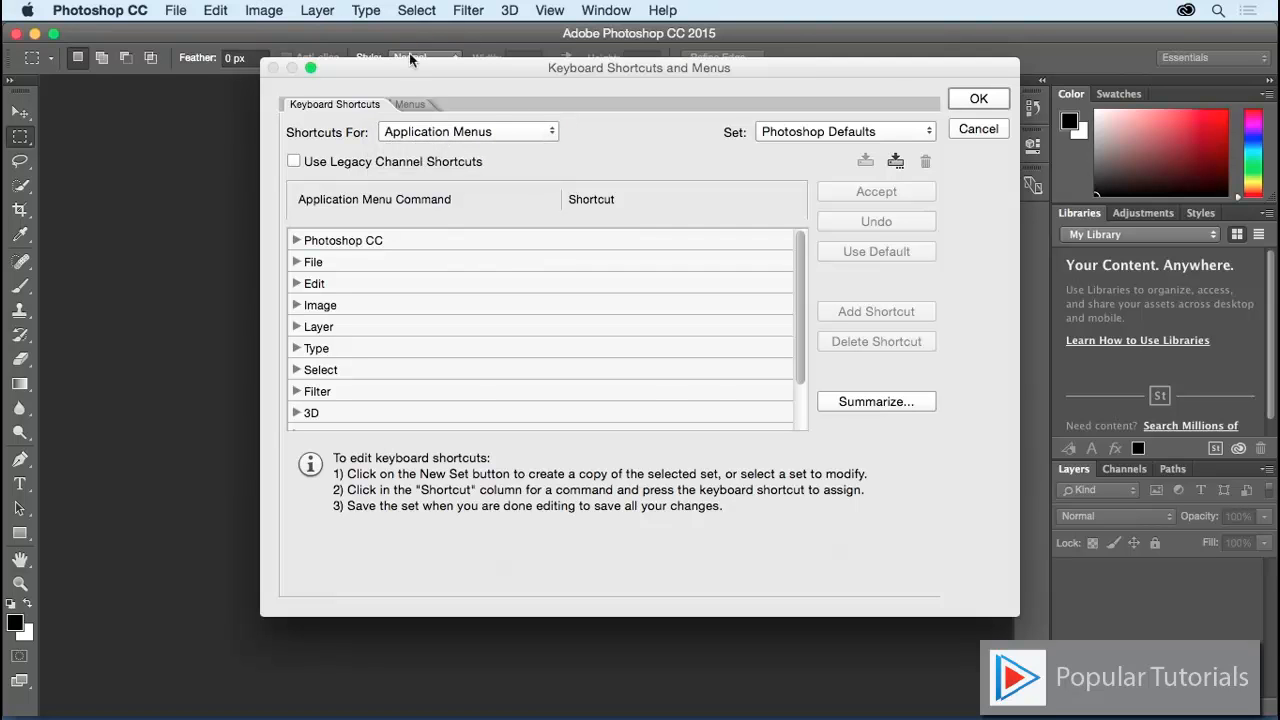
left_click(503, 133)
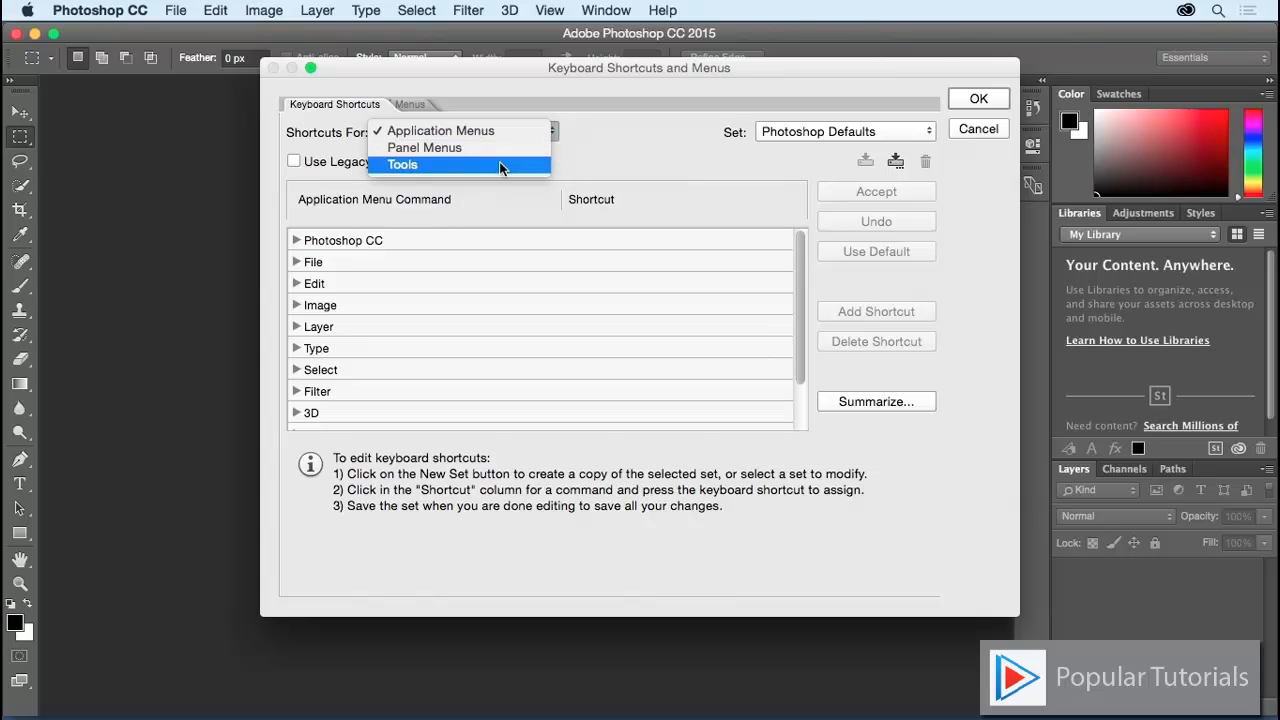
left_click(499, 162)
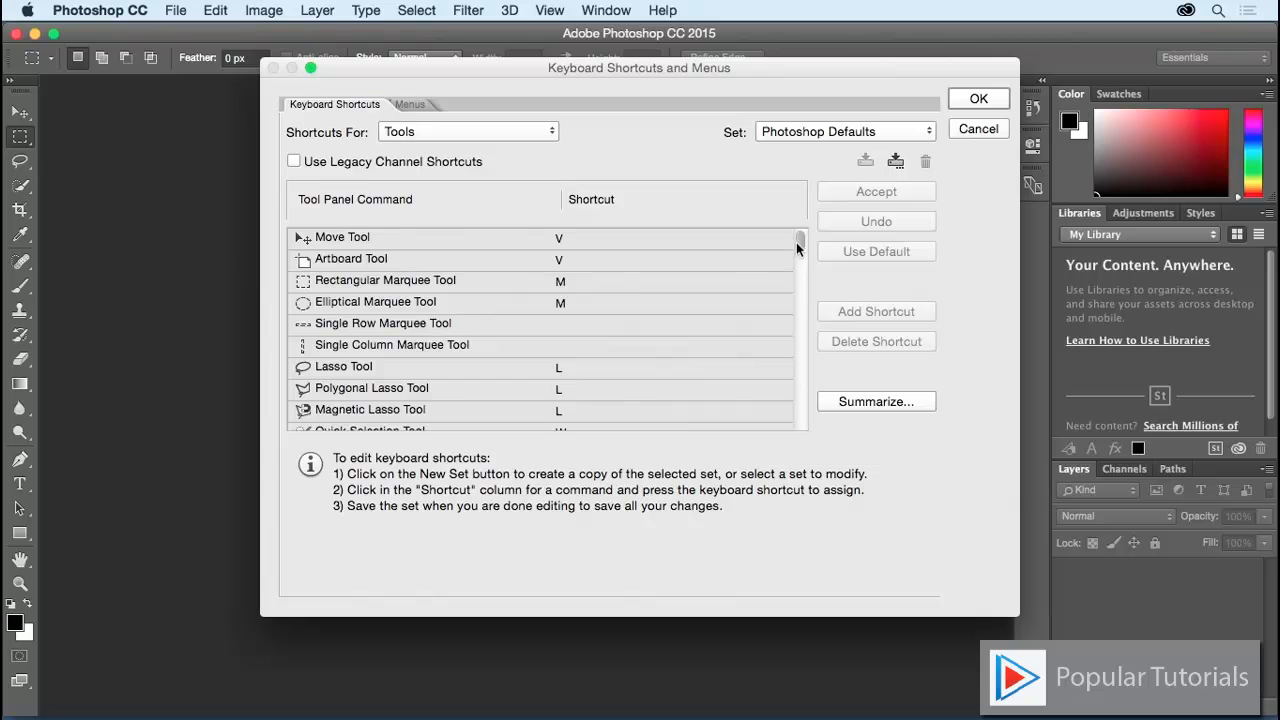
mouse_move(801, 248)
left_mouse_down()
mouse_move(794, 404)
mouse_move(781, 297)
mouse_move(792, 243)
left_mouse_up()
left_click_drag(800, 246, 801, 298)
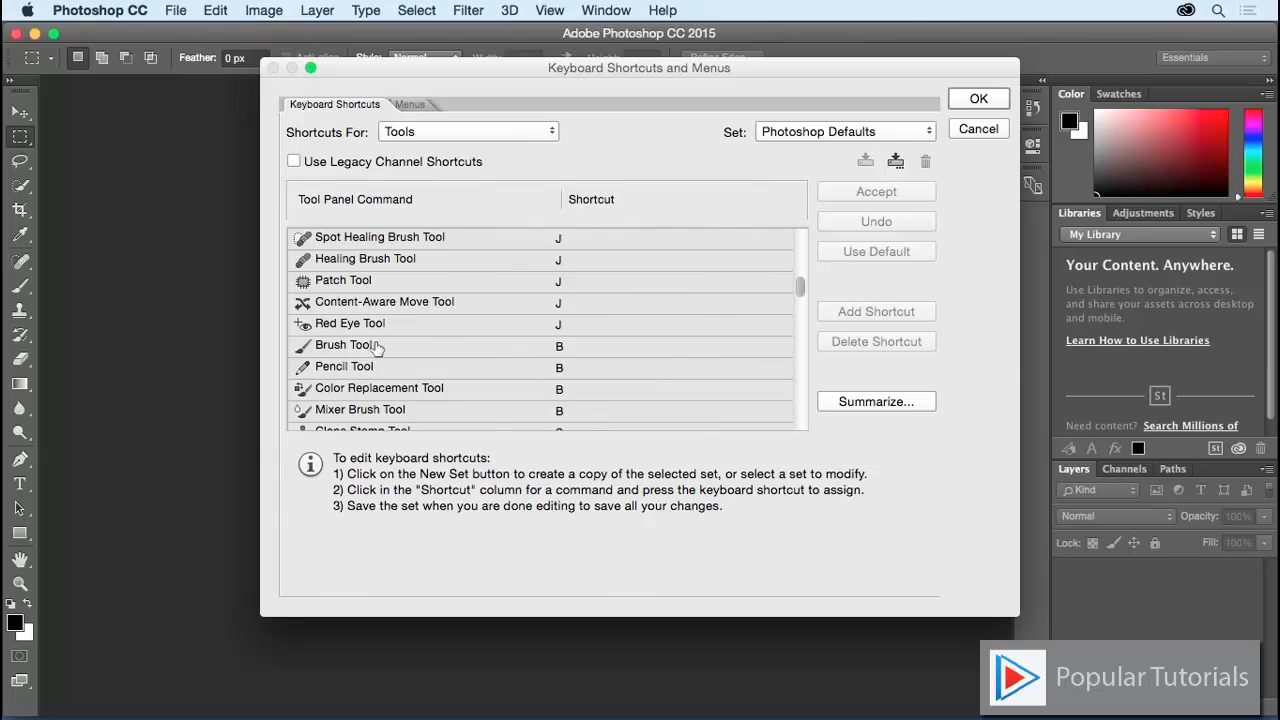
Step: Delete B from the Pencil and Color Replacement tools, leaving it on Brush and Mixer Brush
left_click(566, 371)
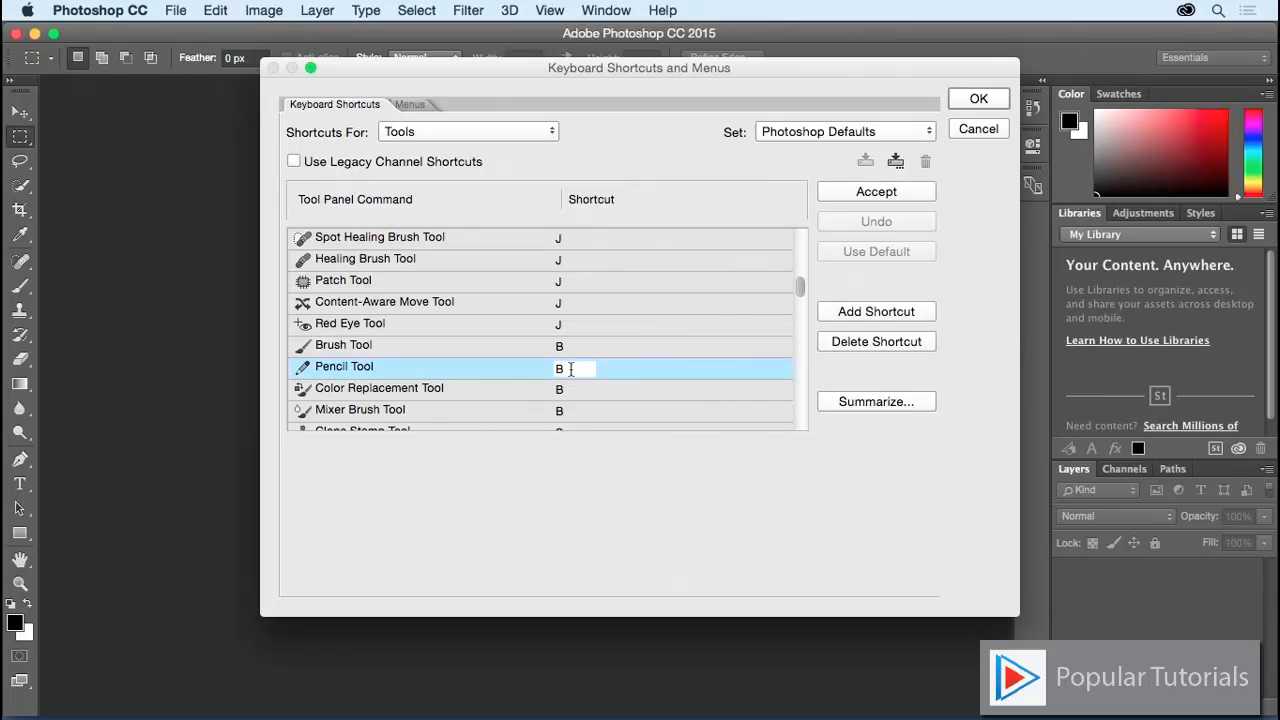
left_click_drag(572, 371, 554, 370)
key("BackSpace")
left_click(562, 391)
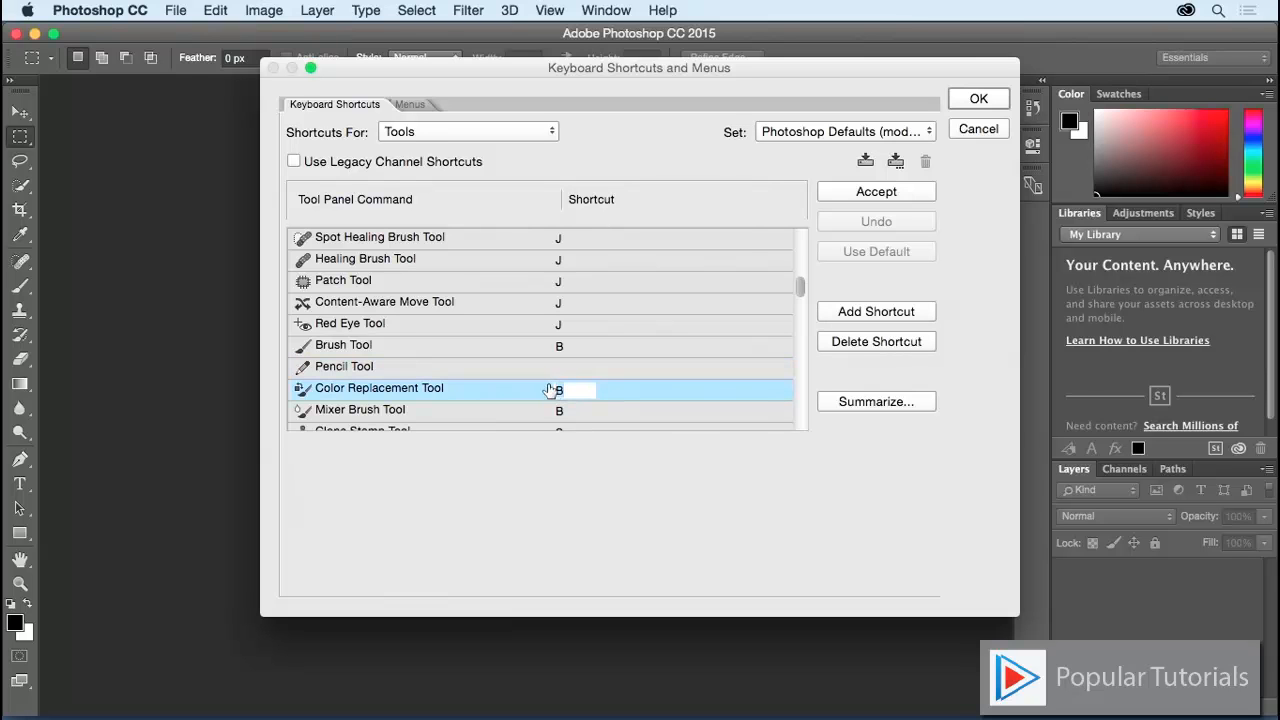
key("BackSpace")
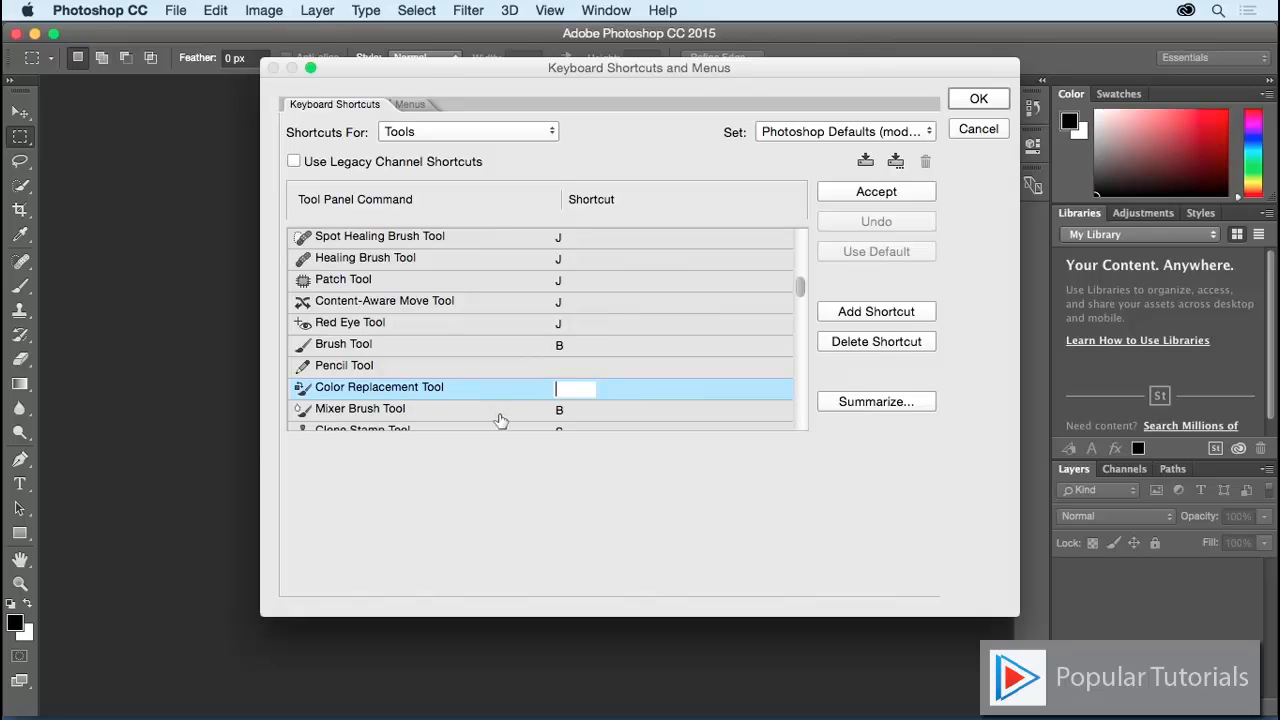
Step: Change the Mixer Brush Tool's shortcut from B to N, after briefly trying T
left_click(578, 411)
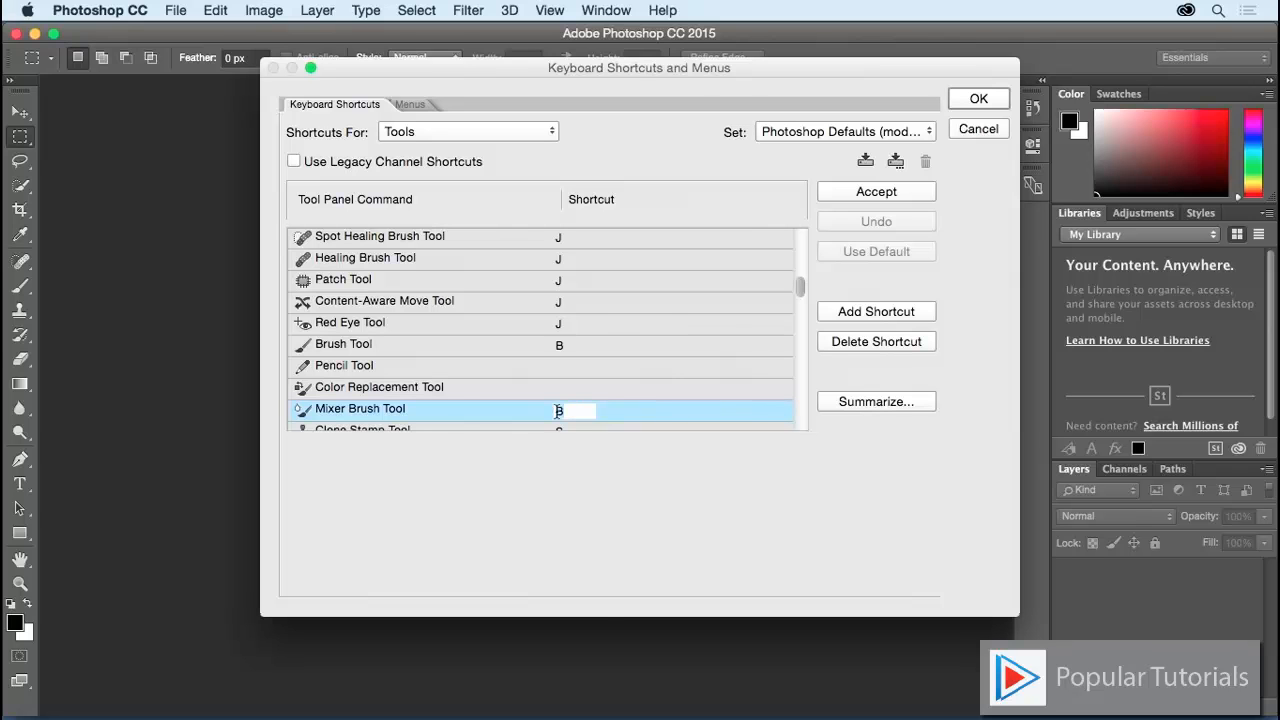
key("n")
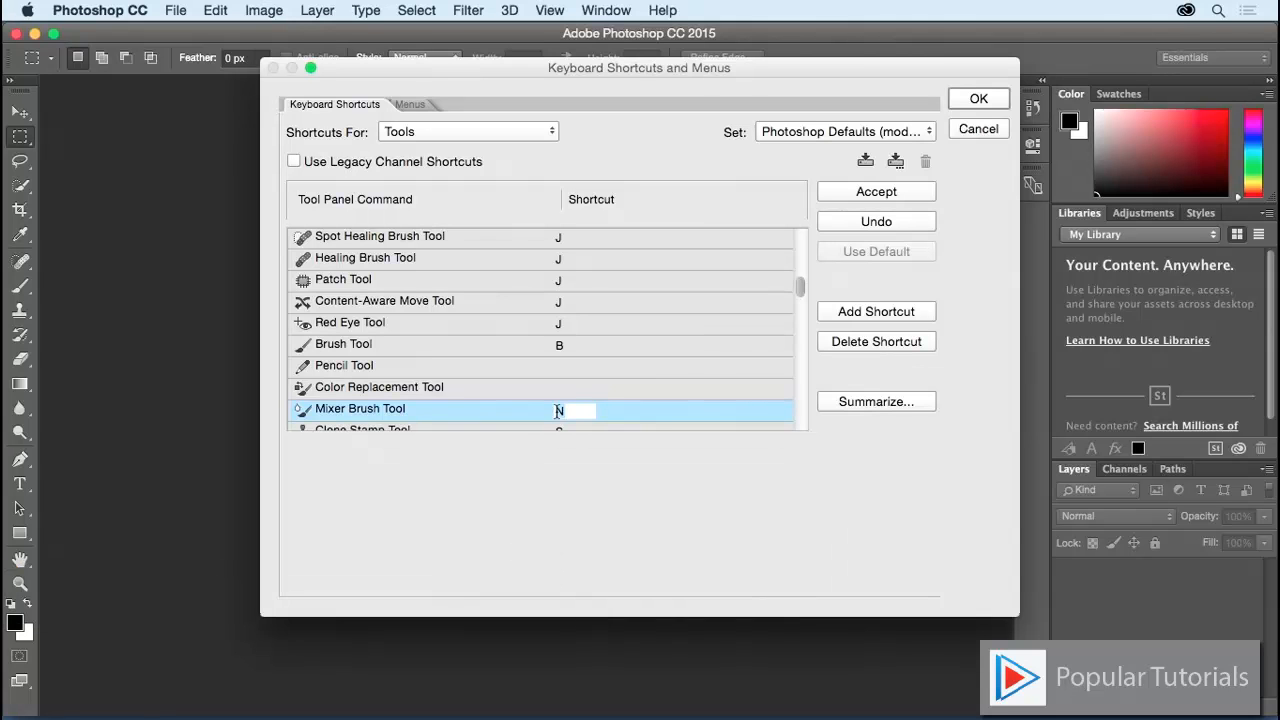
key("t")
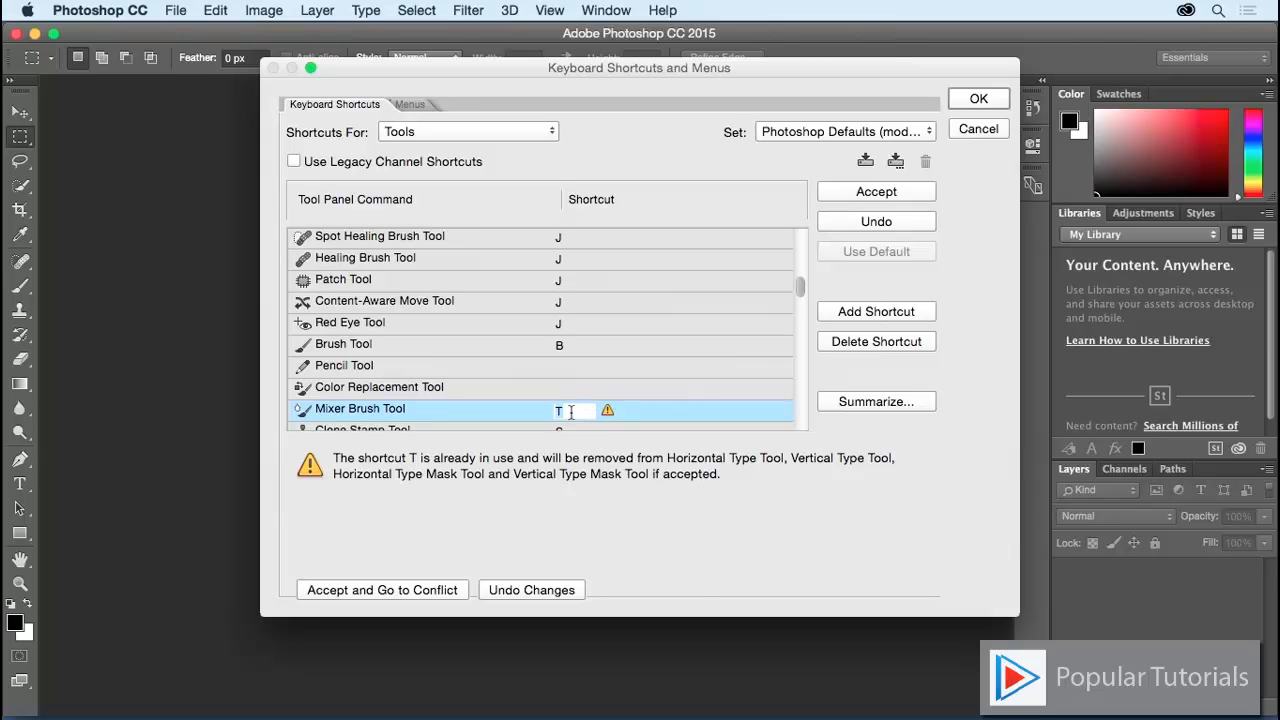
key("n")
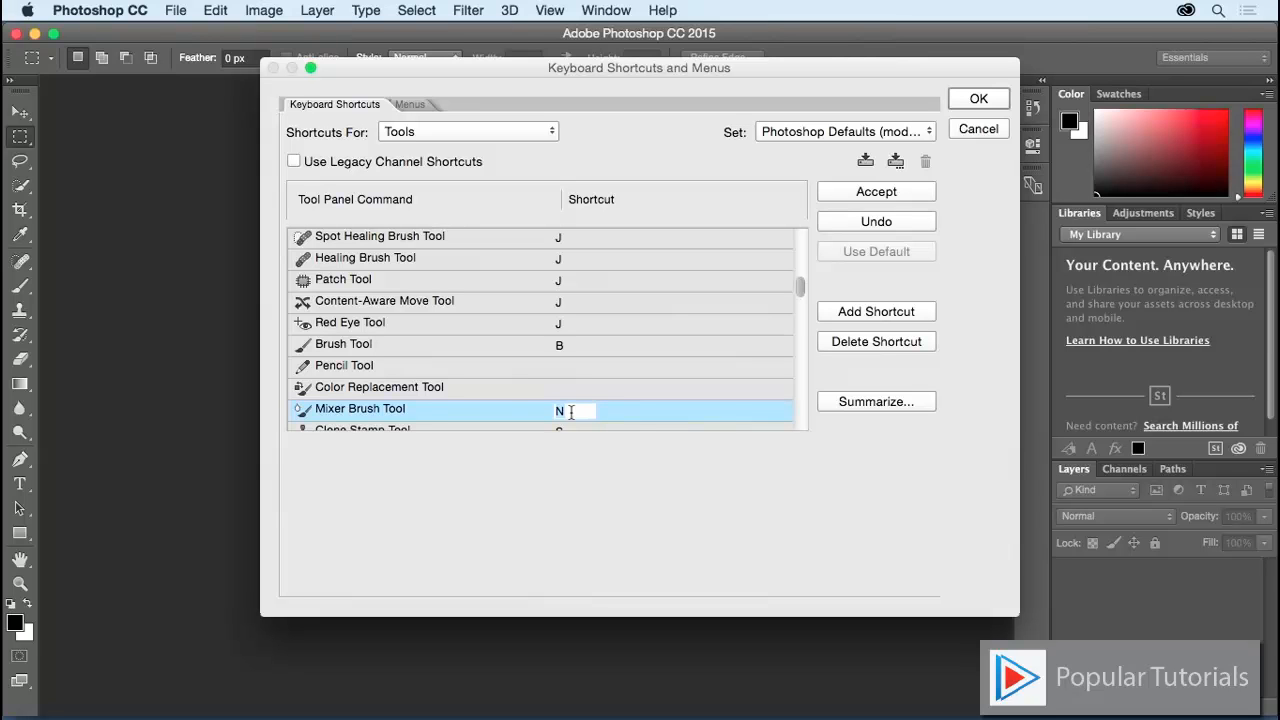
left_click(799, 287)
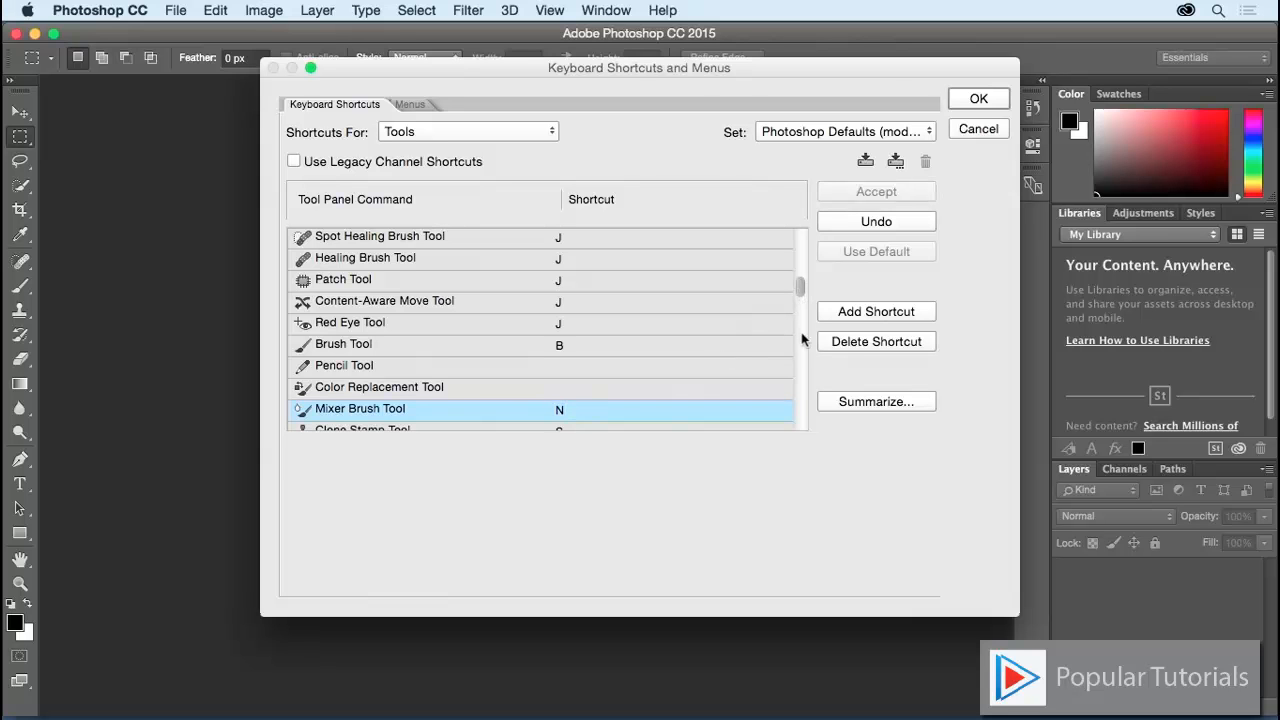
Step: Scroll to the bottom of the Tools list and give Foreground Color Picker the shortcut K
left_click_drag(798, 288, 803, 428)
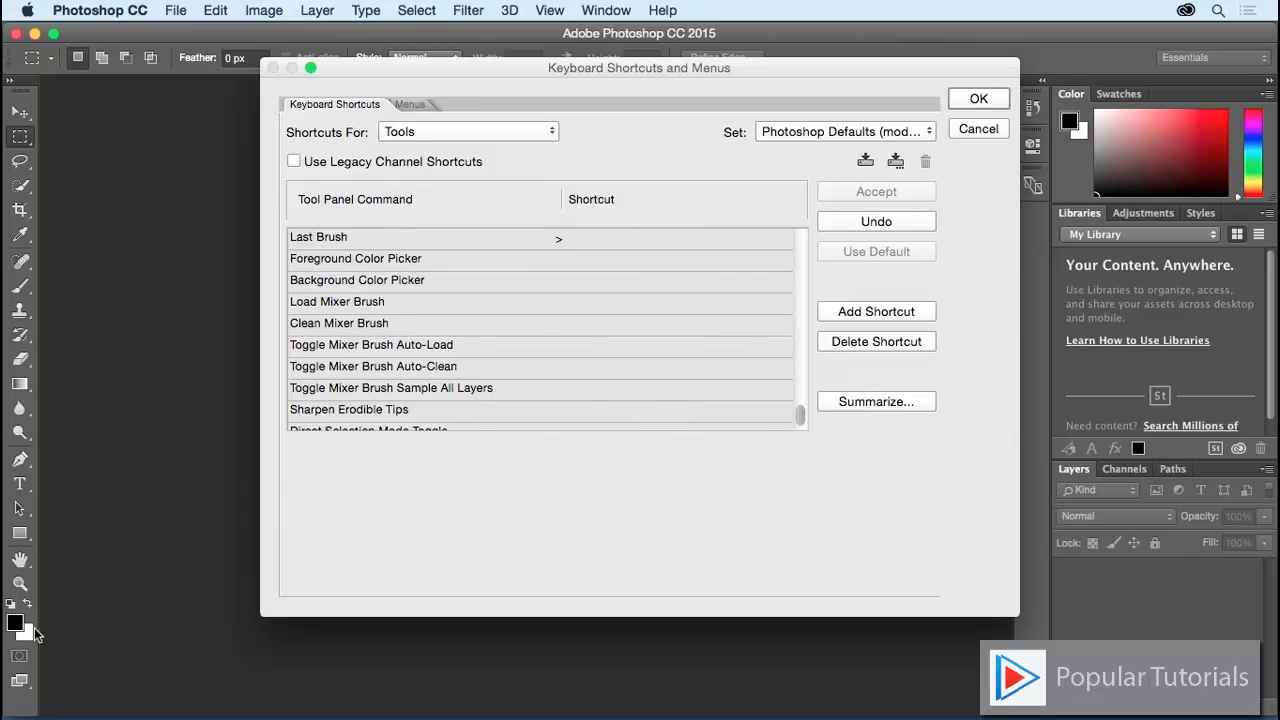
left_click(560, 262)
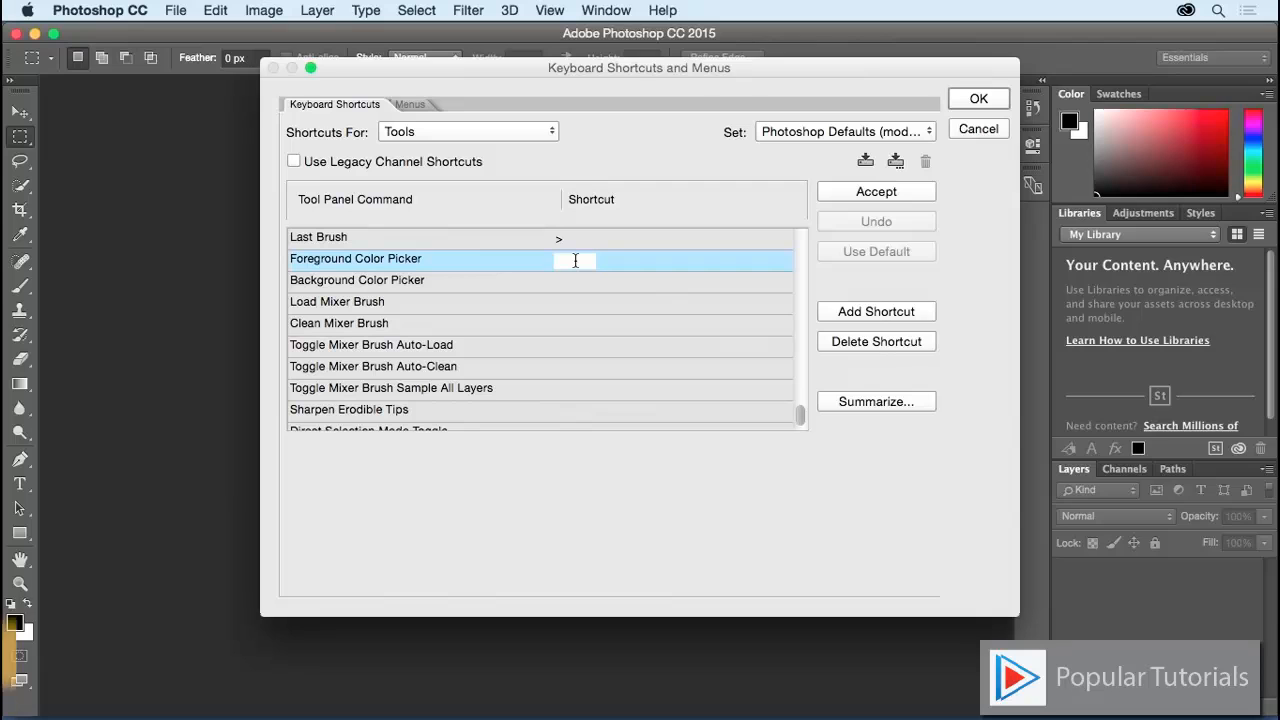
key("k")
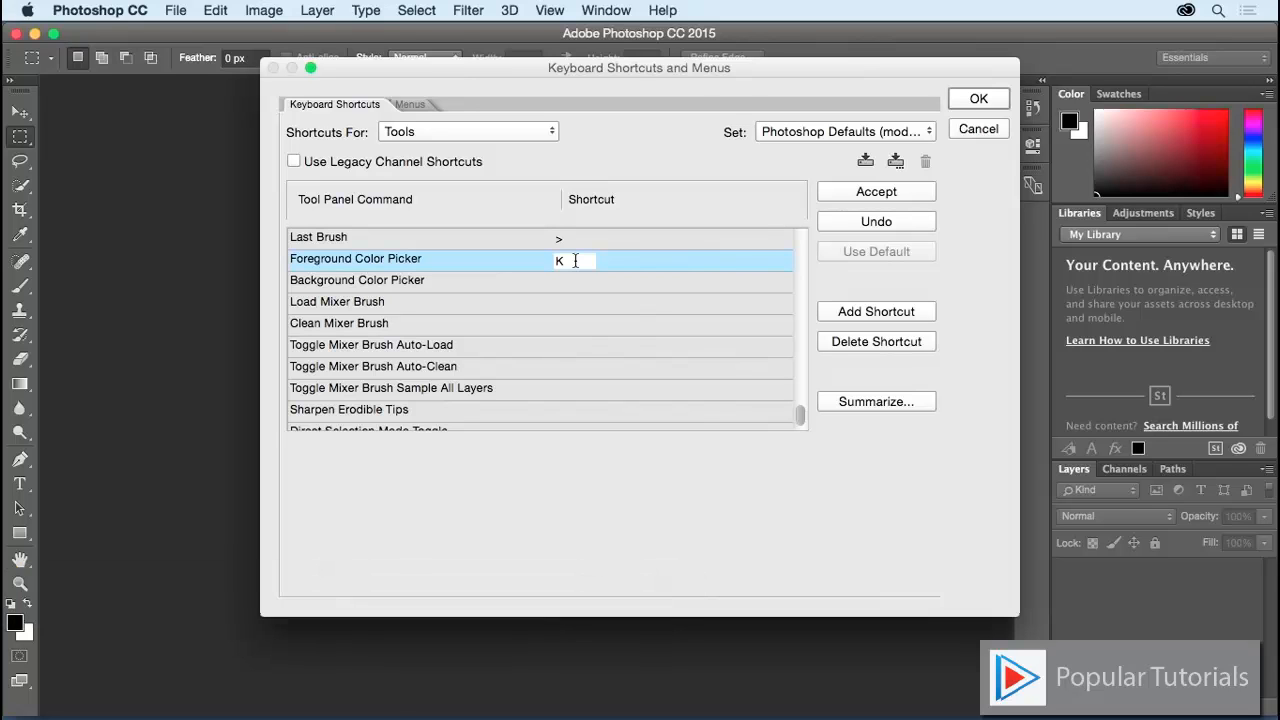
left_click(516, 134)
left_click(515, 134)
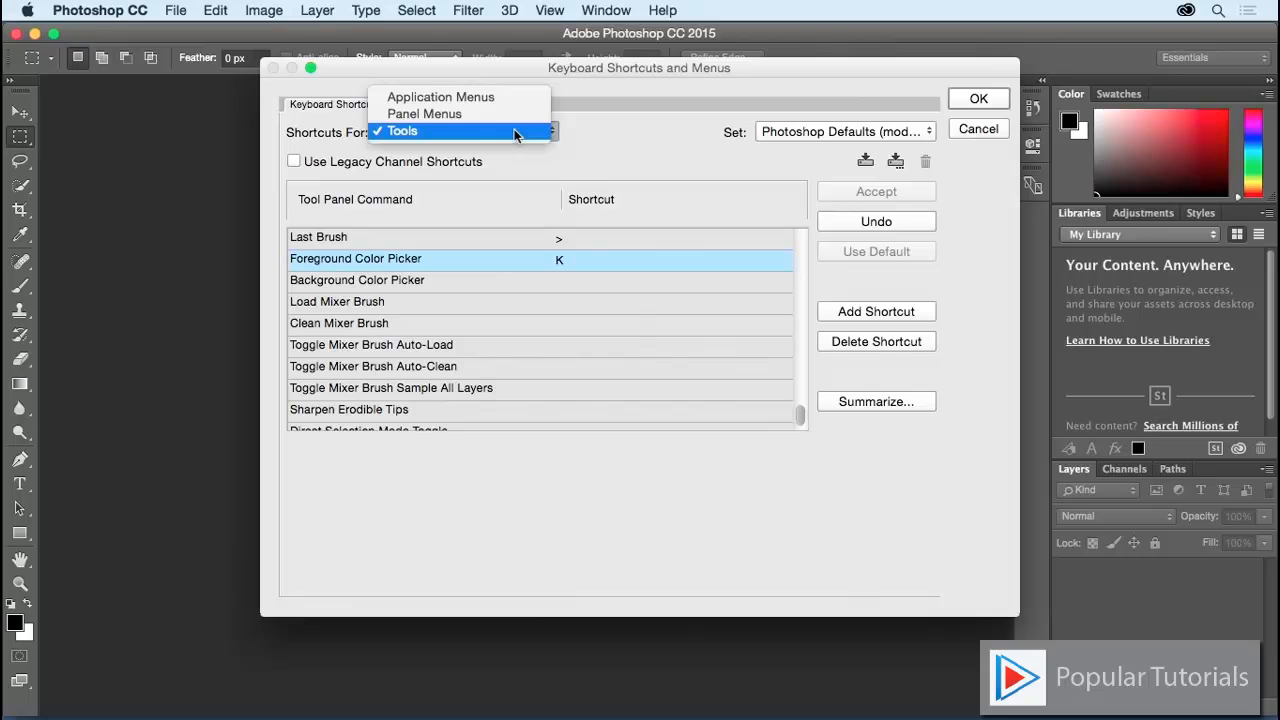
Step: Under Application Menus > Edit, set Auto-Align Layers to Shift+⌘+D, accepting the Reselect conflict
left_click(514, 98)
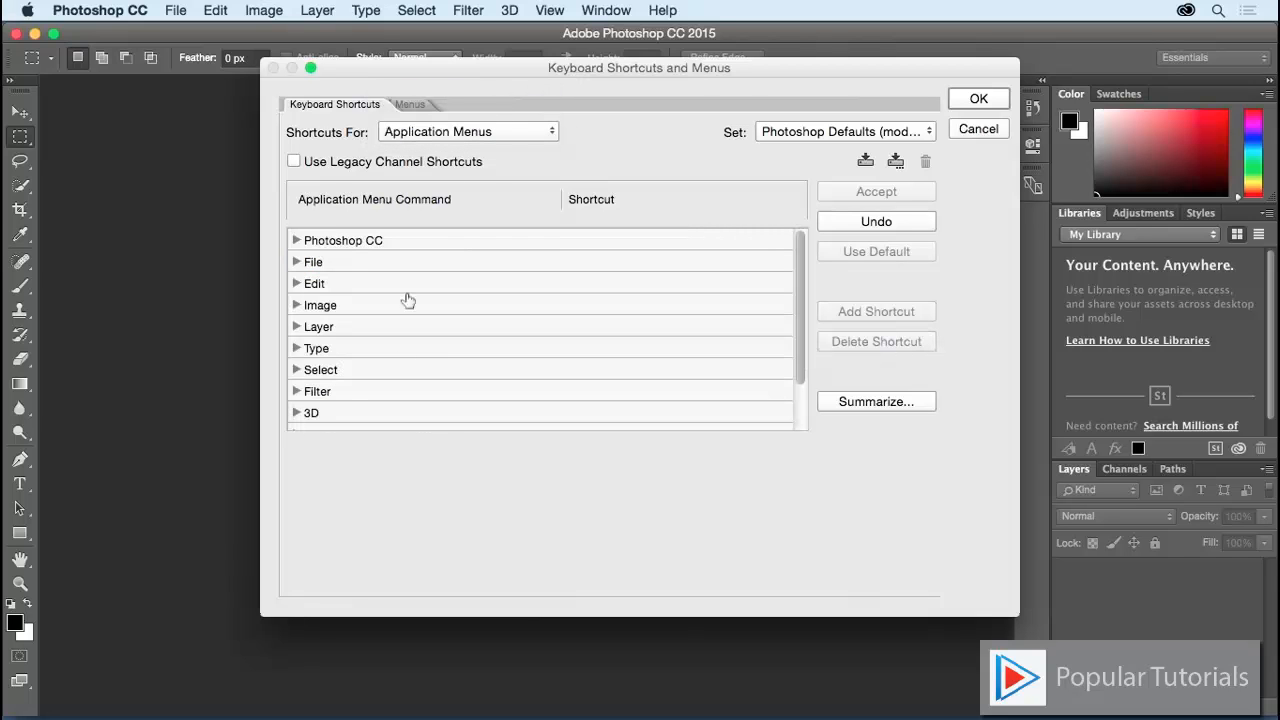
left_click(296, 283)
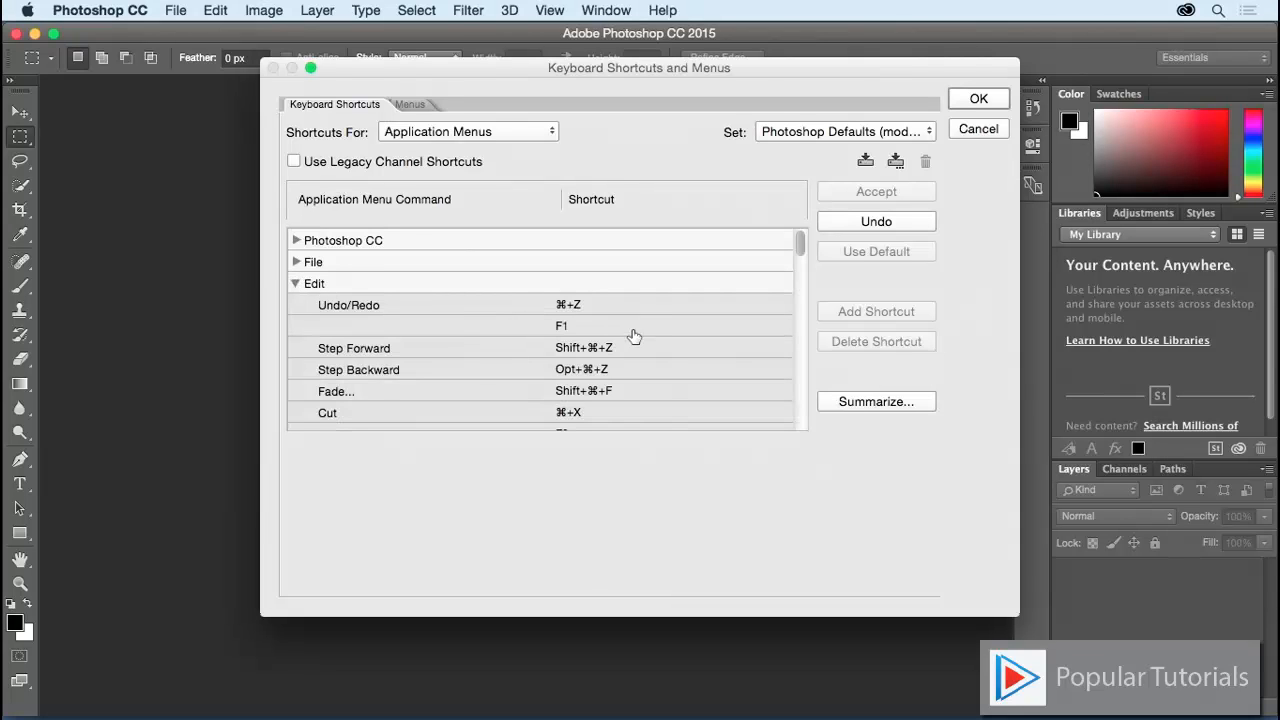
scroll(633, 336, "down", 5)
scroll(630, 337, "down", 10)
scroll(620, 344, "down", 10)
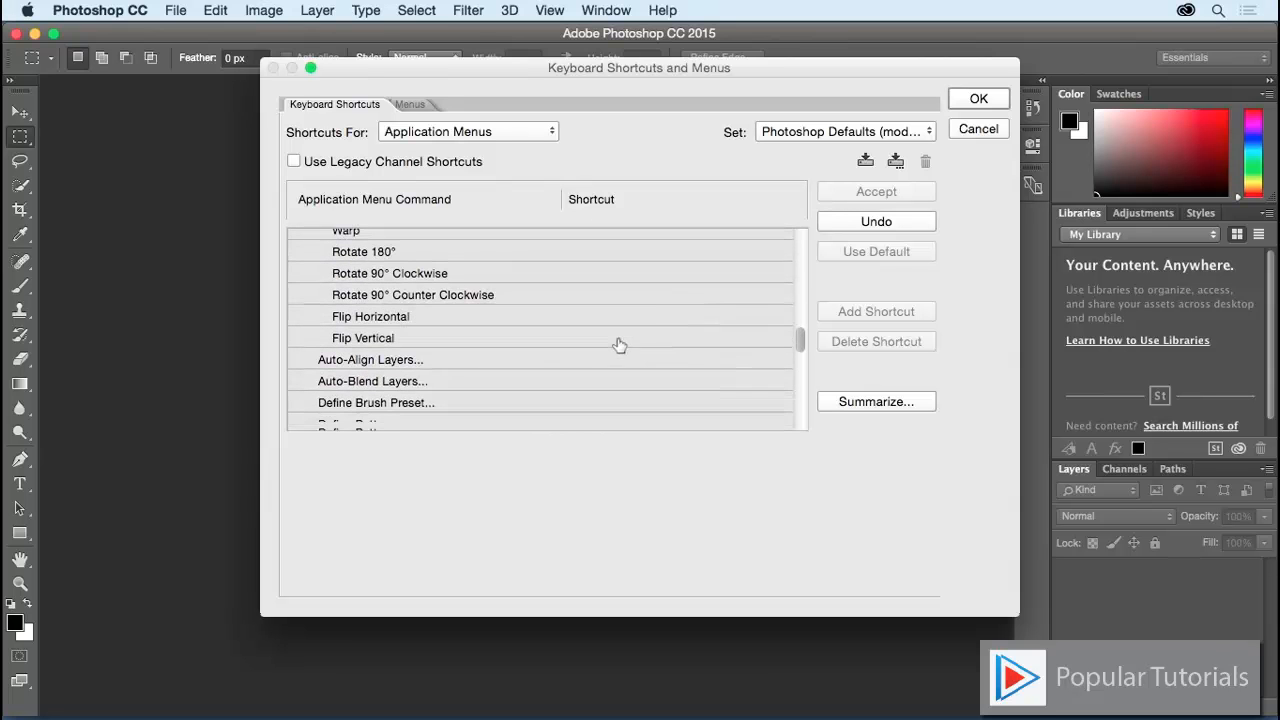
scroll(619, 345, "down", 1)
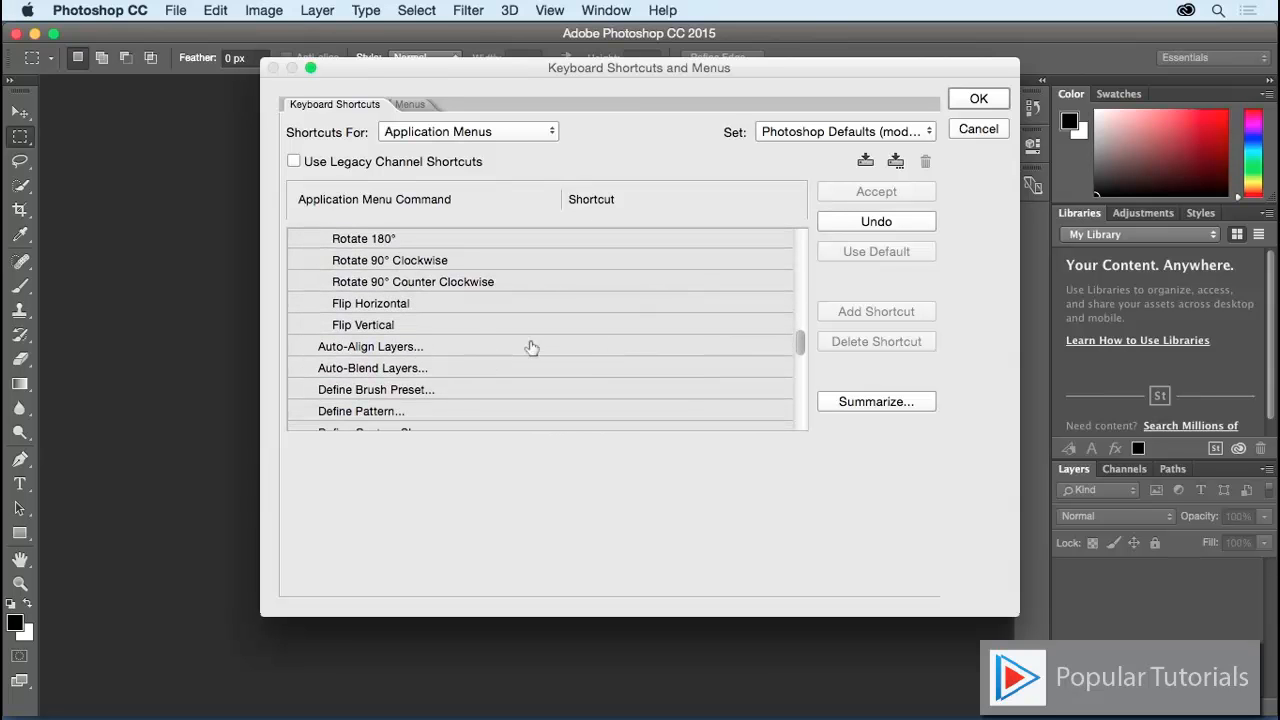
left_click(586, 346)
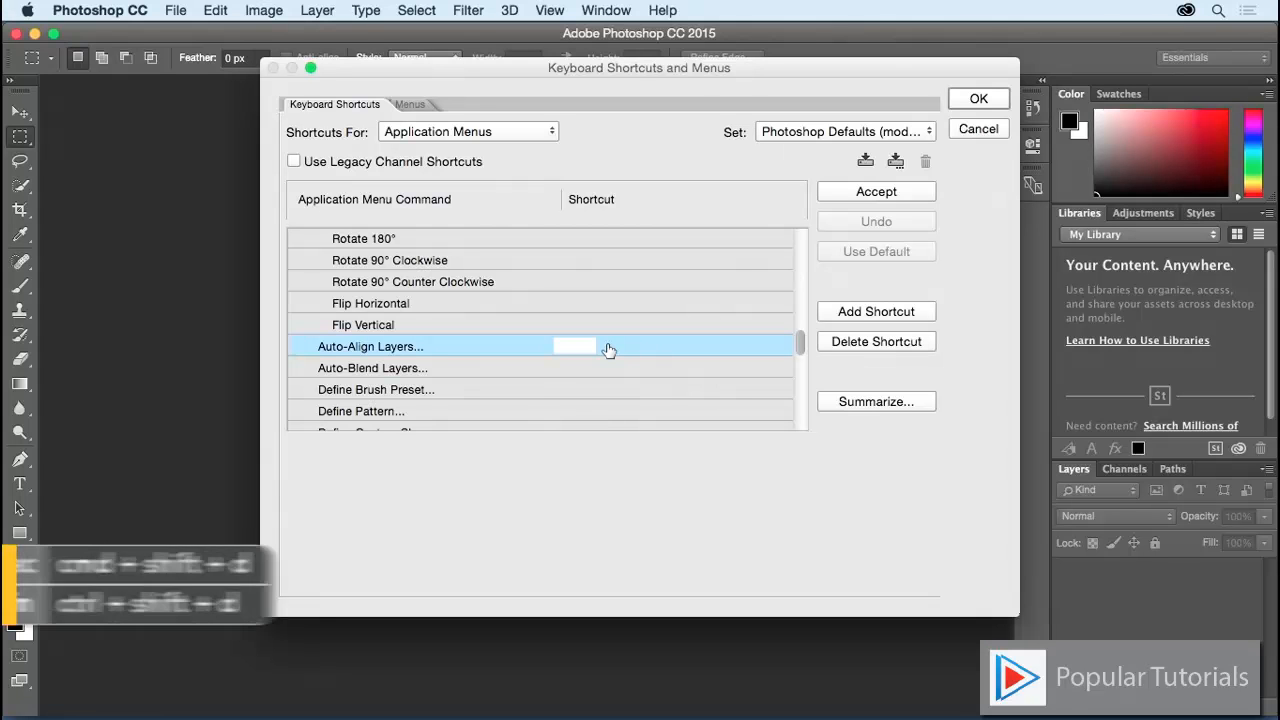
key("super+shift+d")
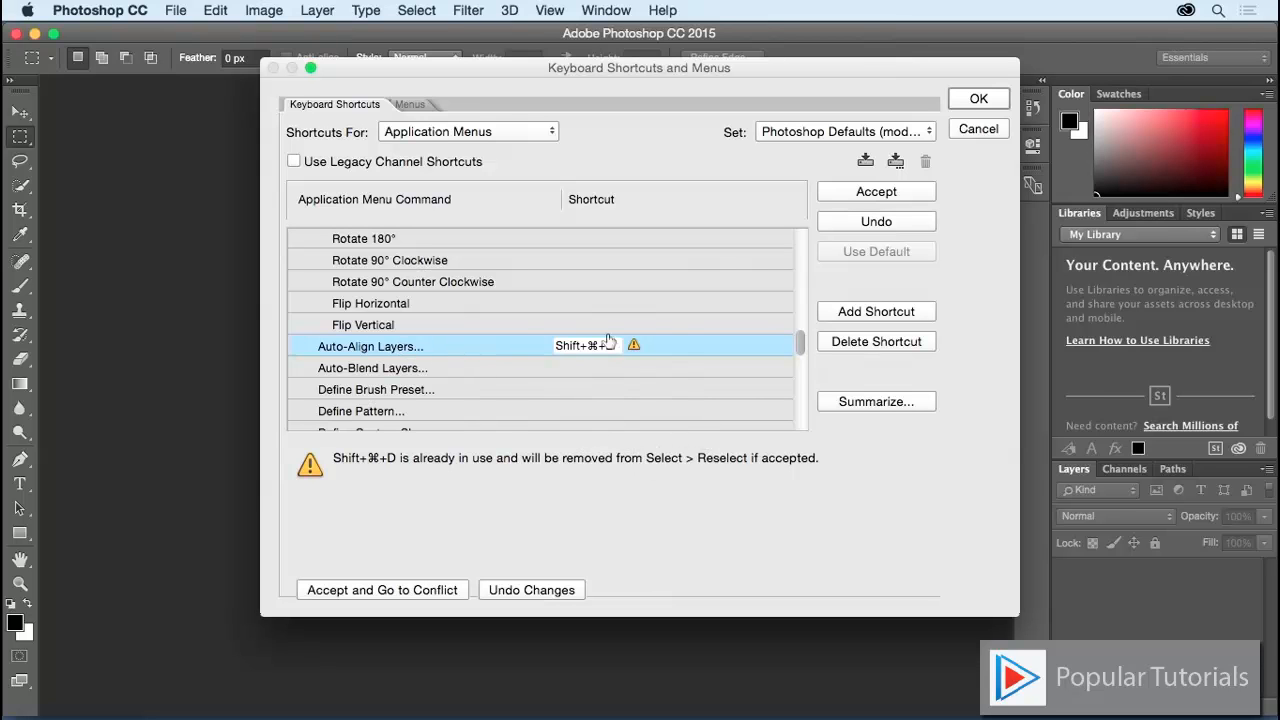
left_click(854, 193)
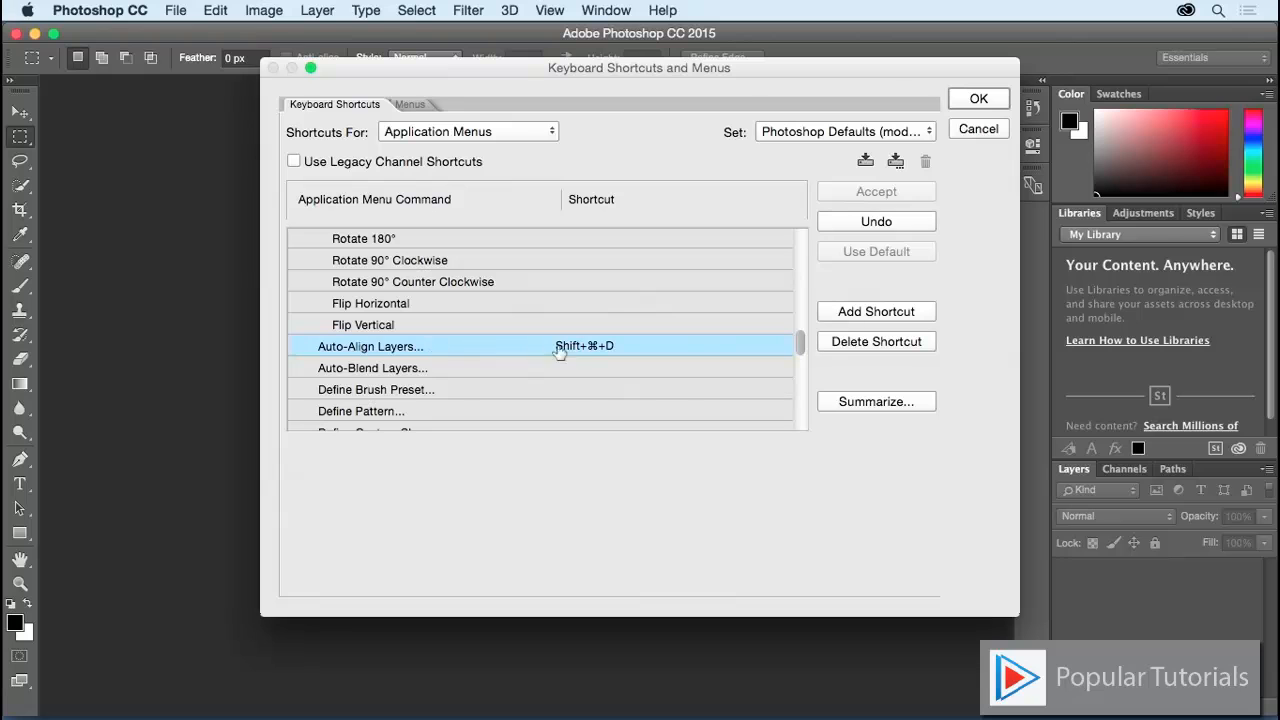
Step: Switch Shortcuts For to Panel Menus
left_click(533, 131)
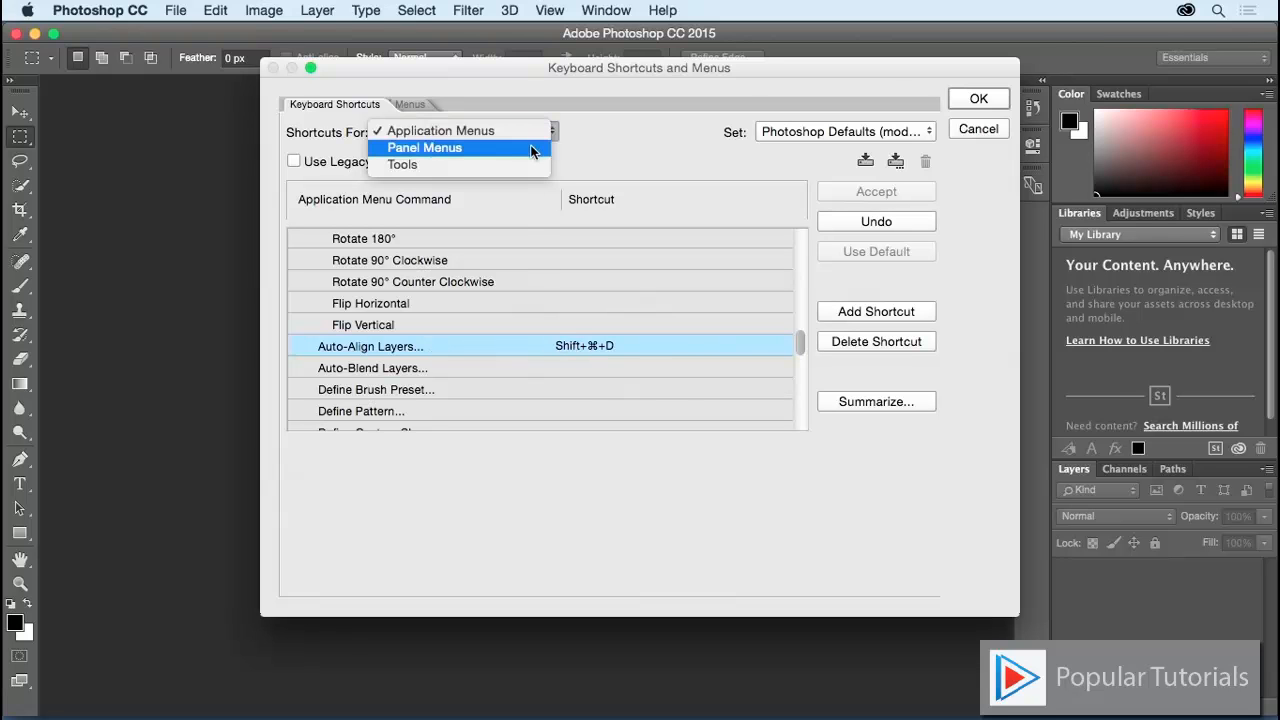
left_click(497, 150)
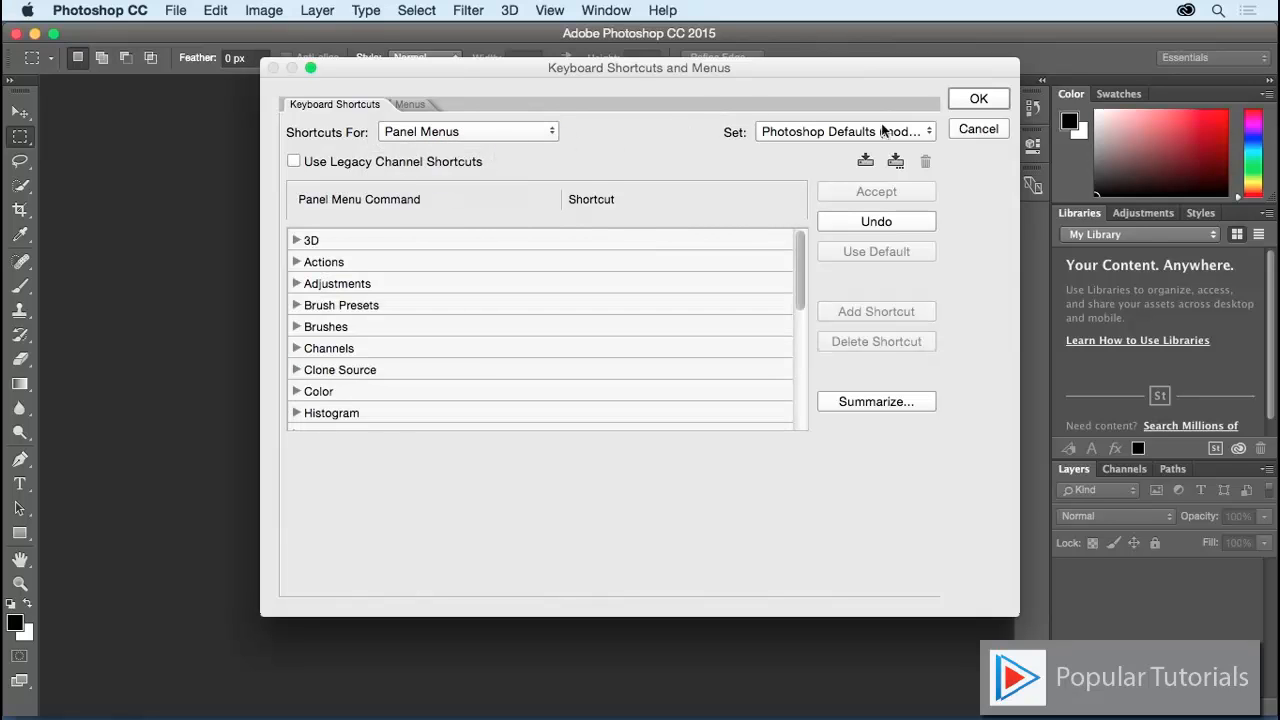
left_click(1268, 96)
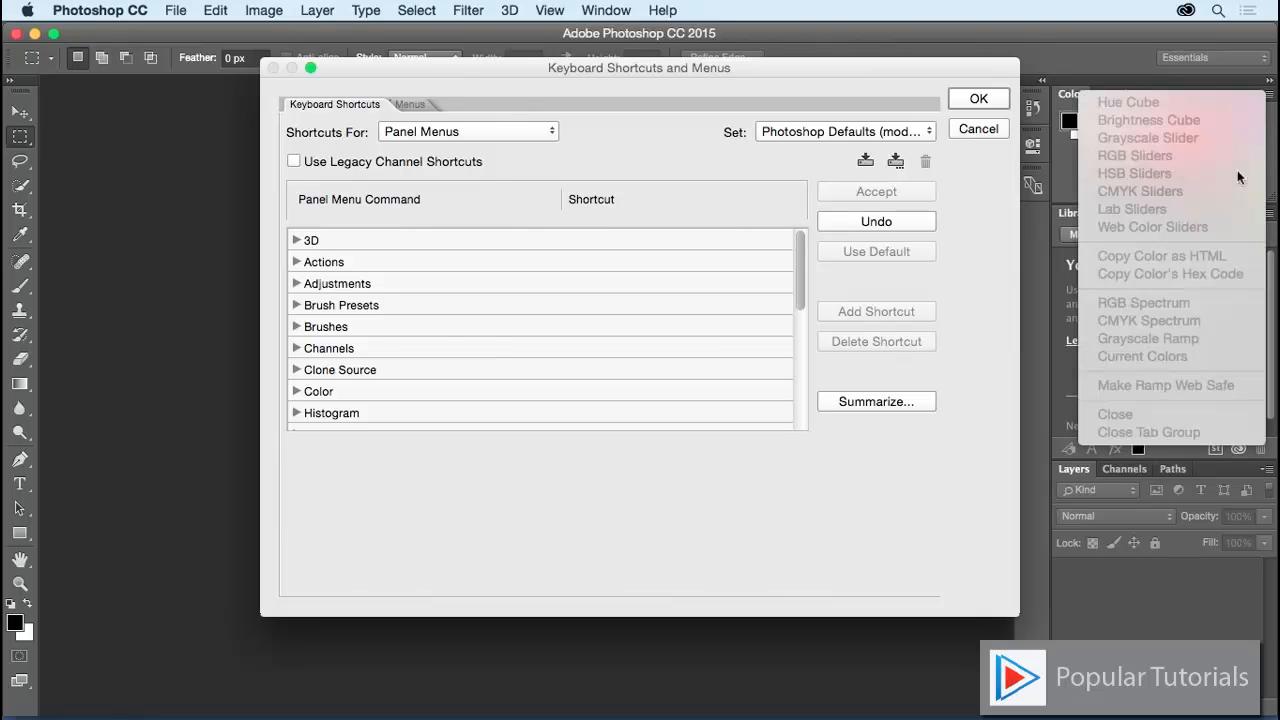
left_click(1268, 96)
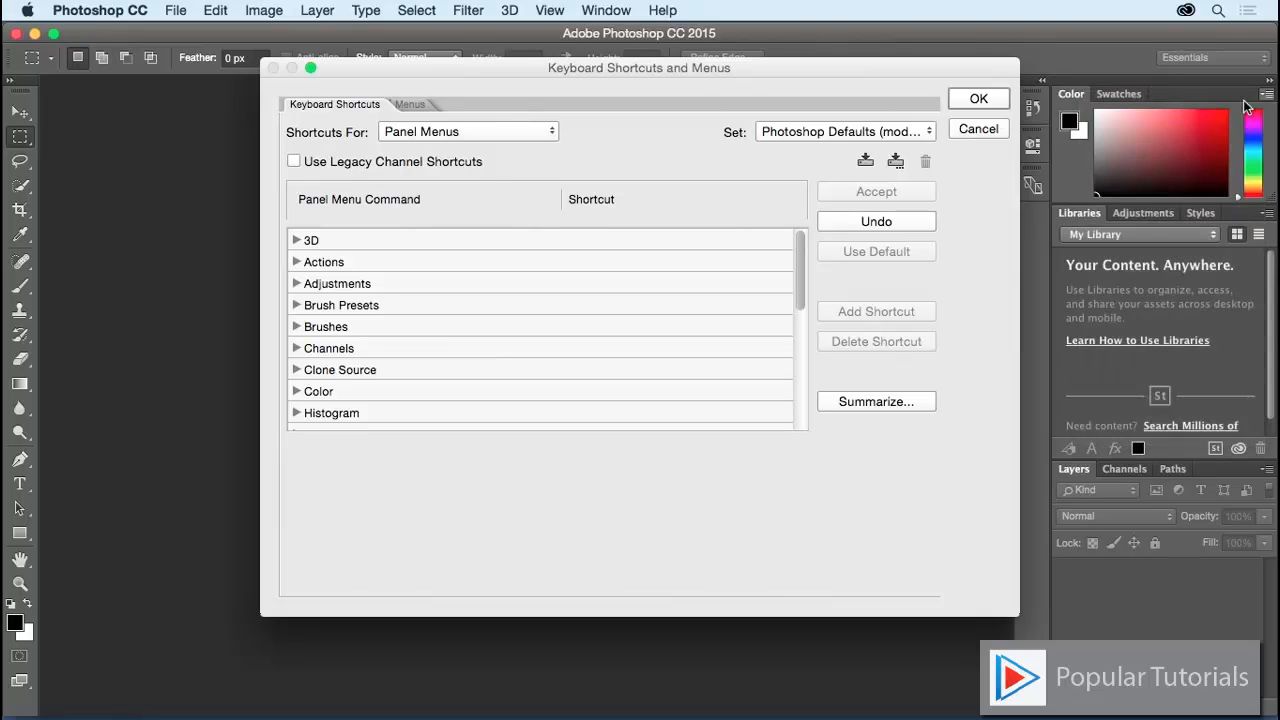
Step: Expand the Layers panel-menu commands and scroll to Flatten Image's blank shortcut field
left_click(296, 327)
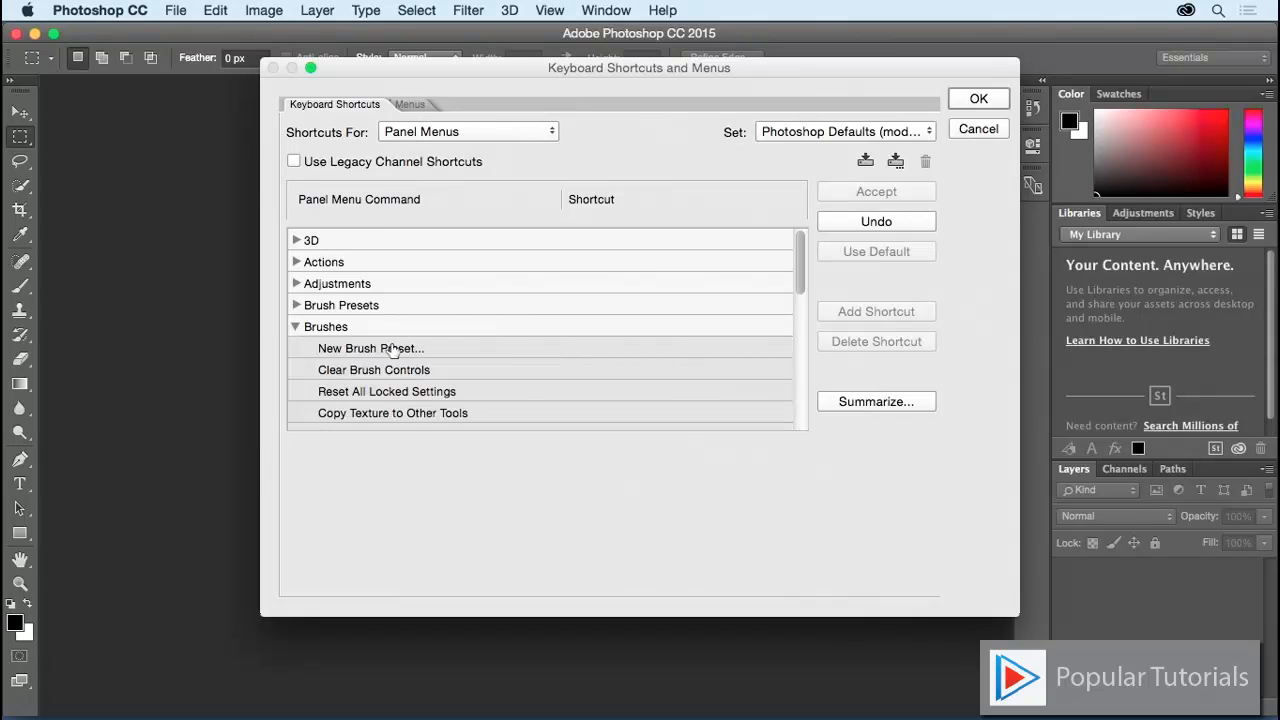
scroll(386, 356, "down", 3)
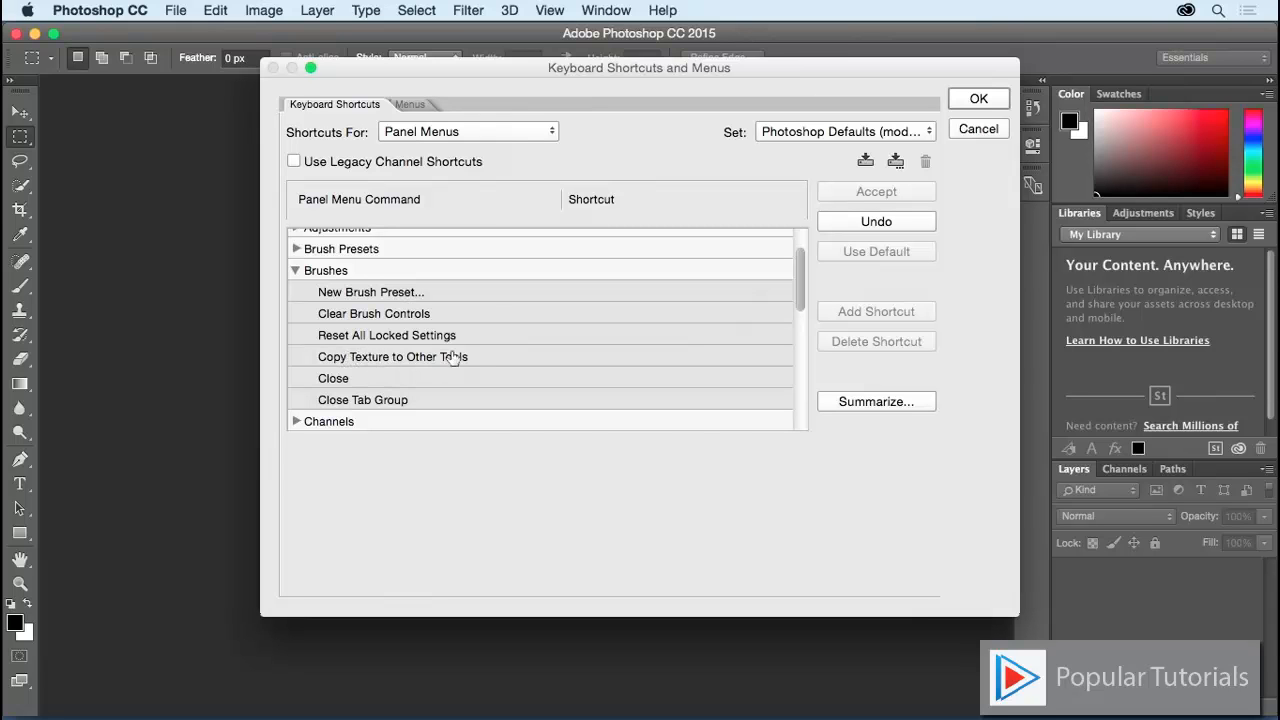
left_click(297, 270)
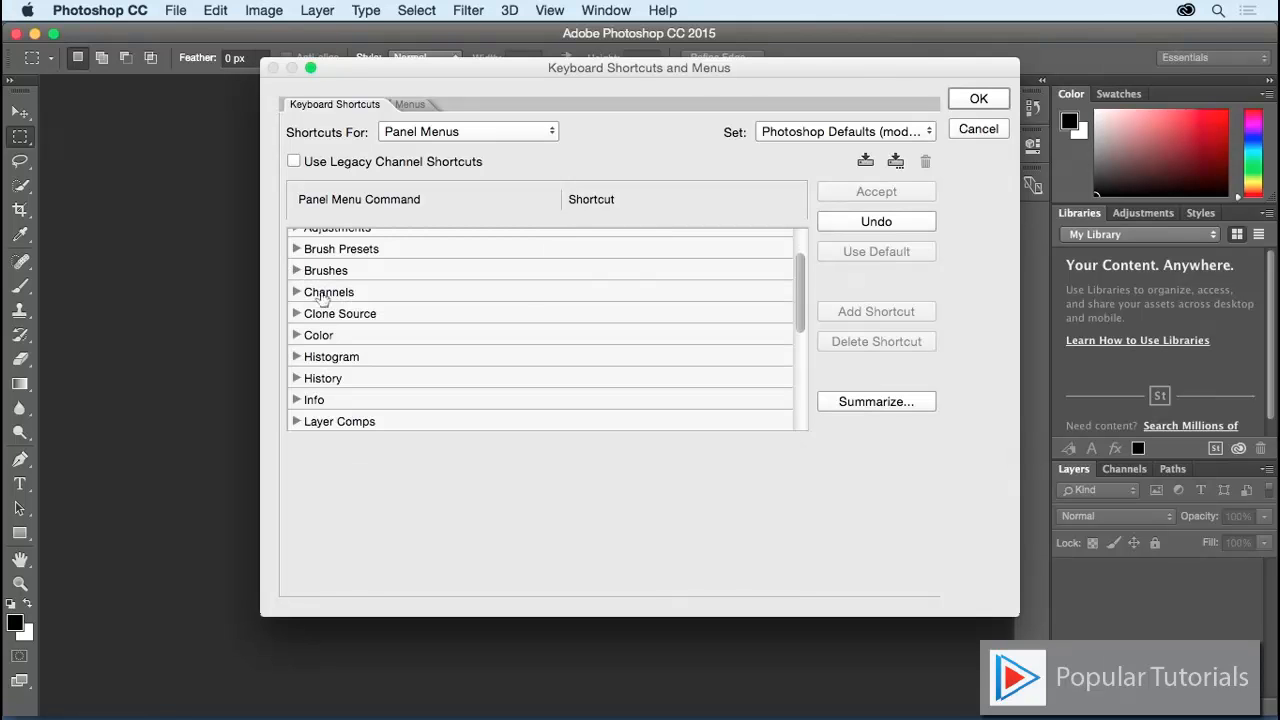
scroll(312, 335, "down", 3)
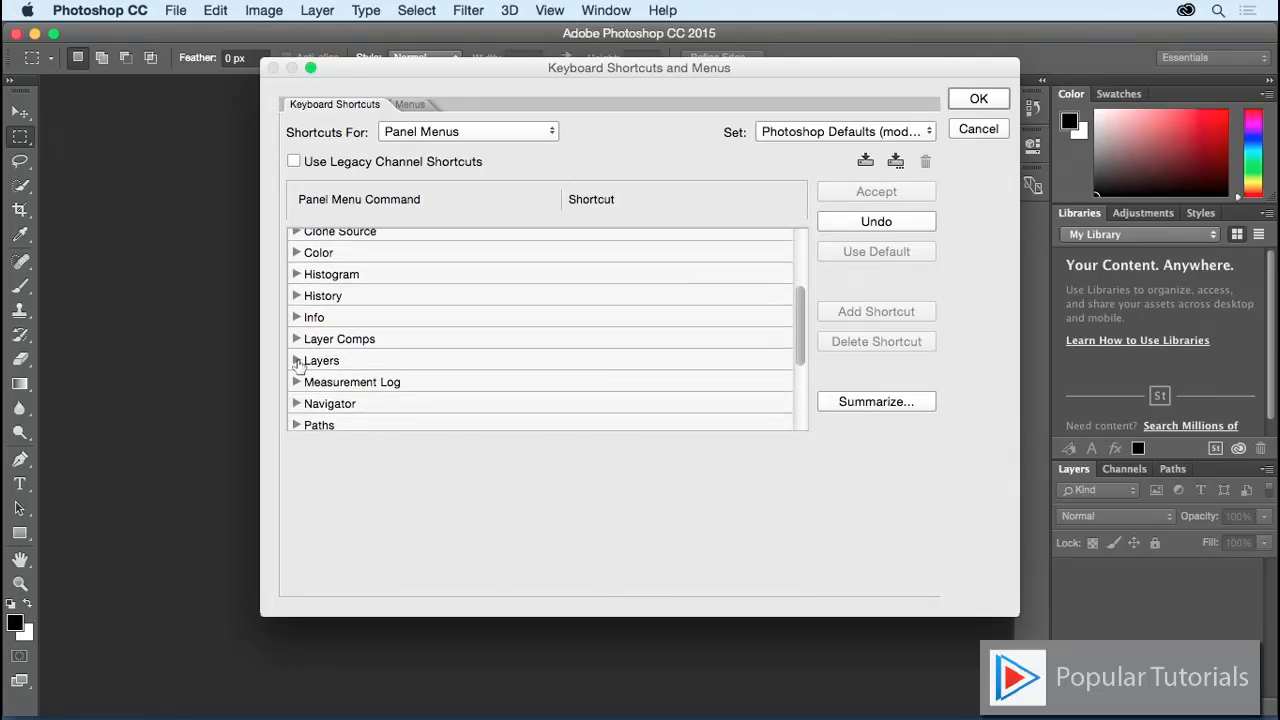
left_click(297, 361)
scroll(434, 368, "down", 3)
scroll(434, 370, "down", 6)
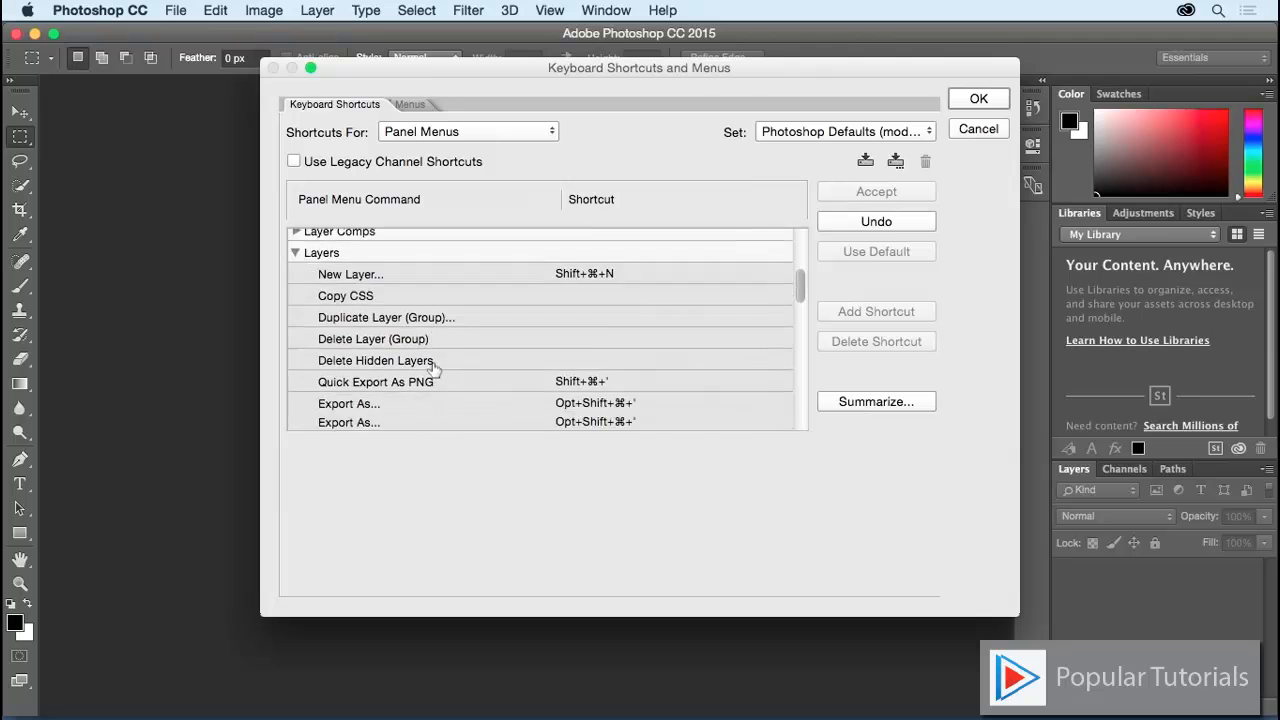
scroll(432, 368, "down", 10)
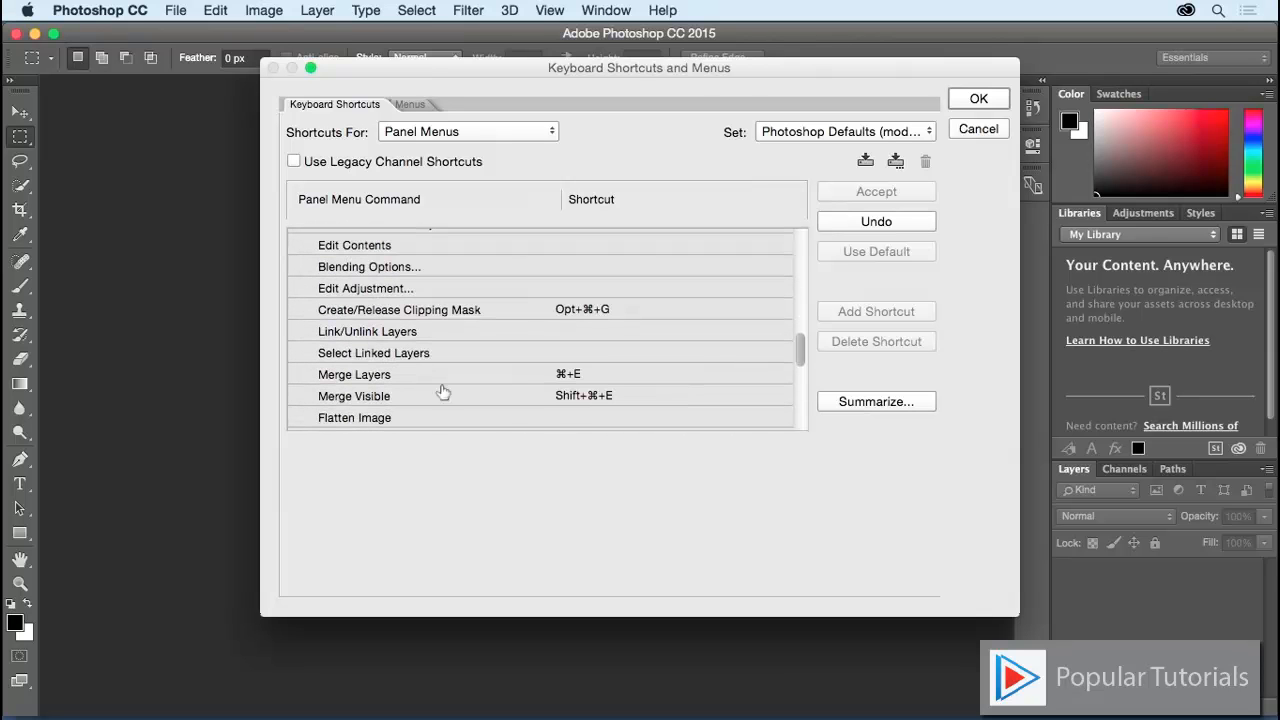
left_click(566, 417)
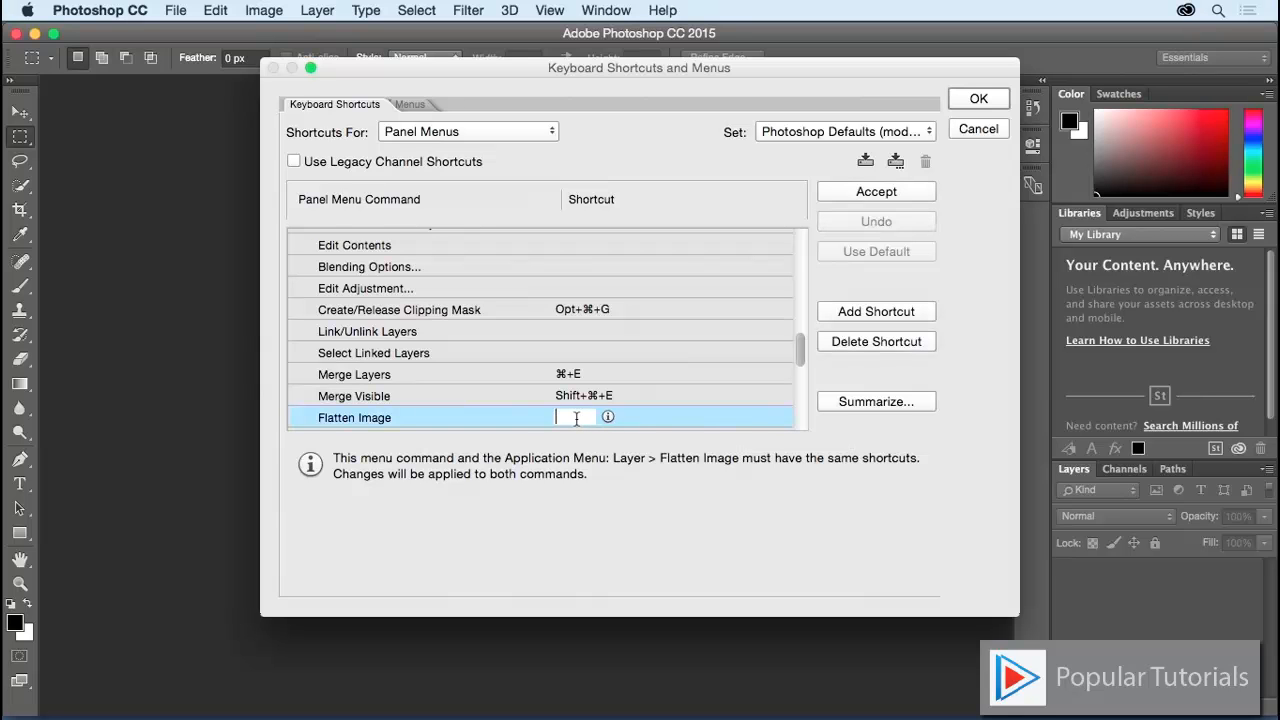
Step: Assign Shift+⌘+F to Flatten Image after trying ⌘+F, accepting the Edit > Fade conflict
key("super+f")
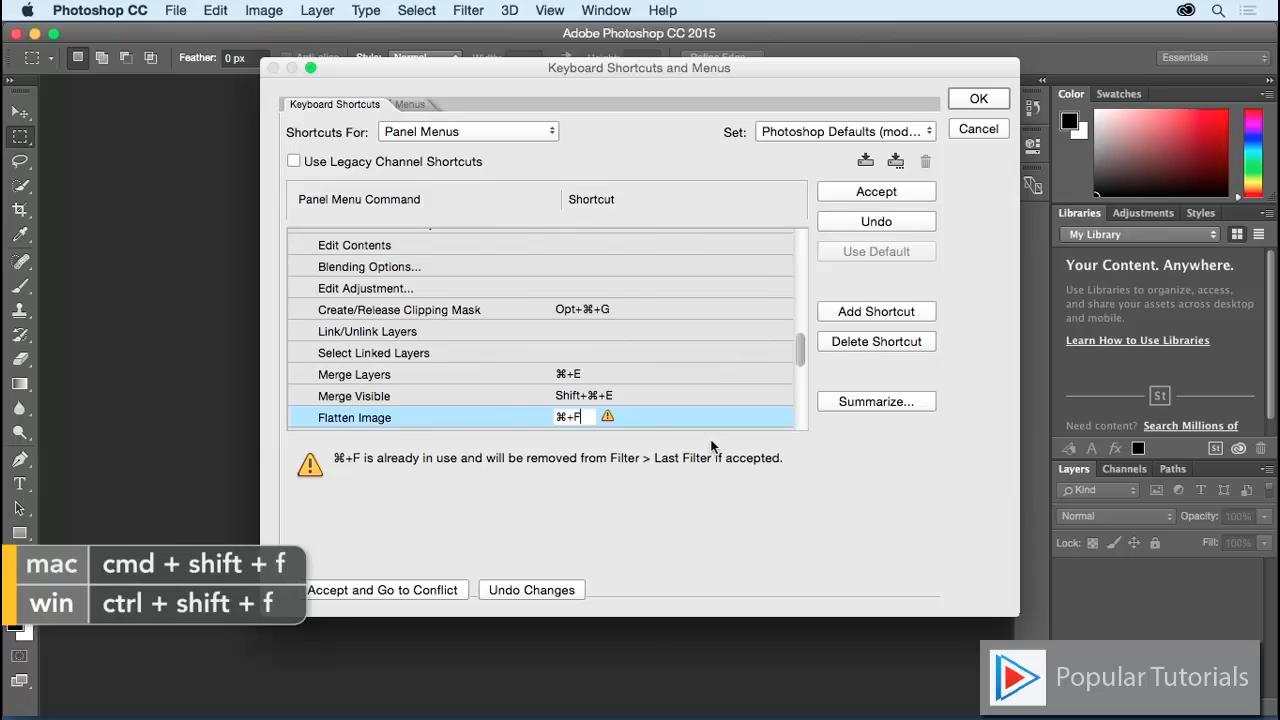
key("super+shift+f")
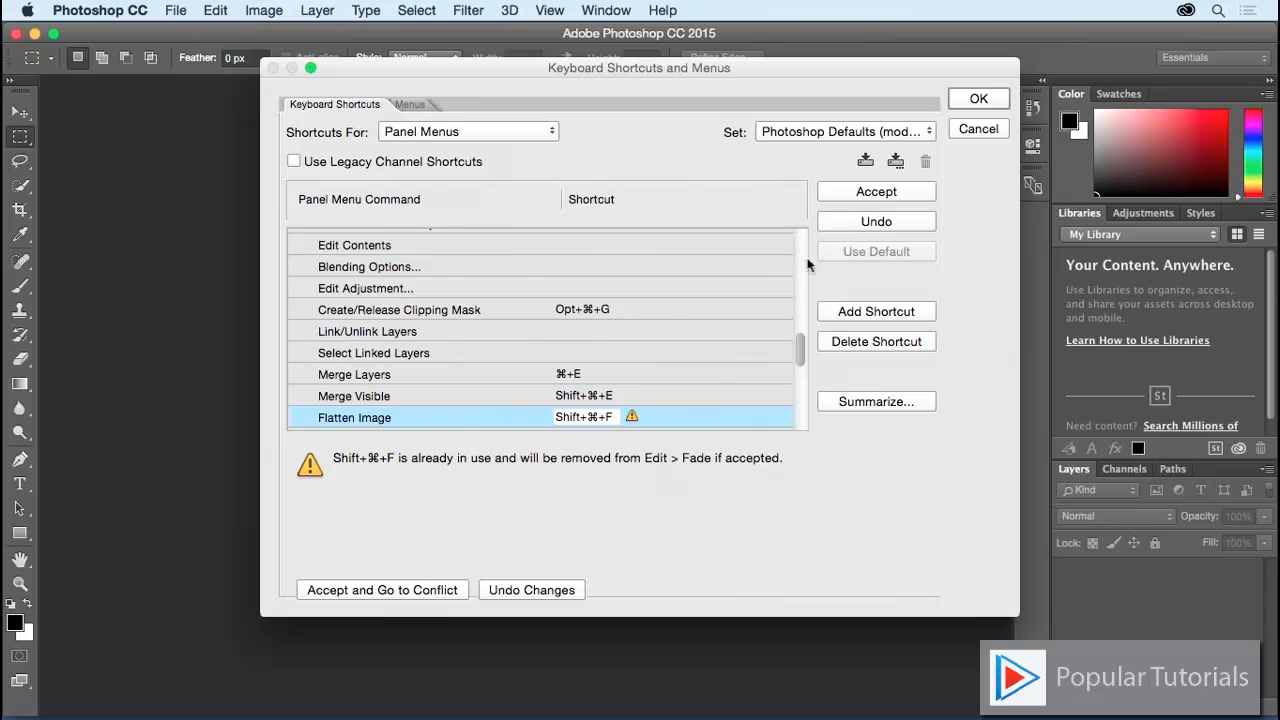
left_click(847, 197)
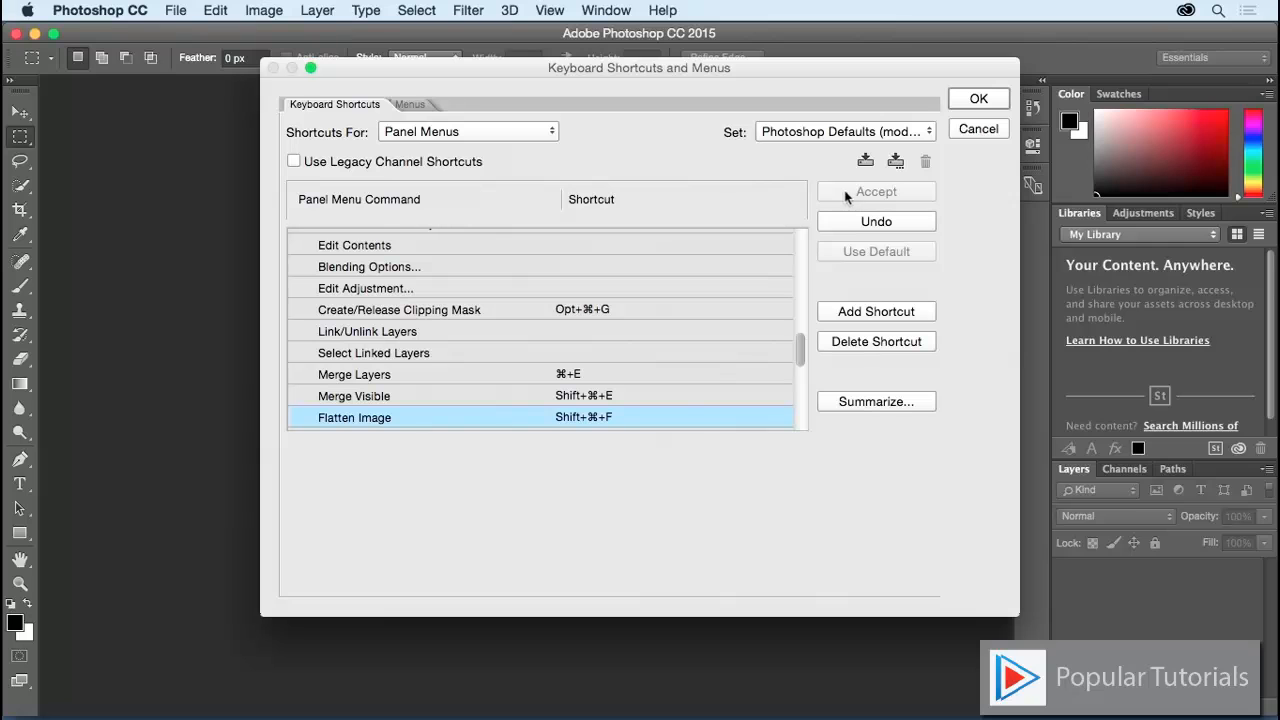
Step: Save a copy of the modified shortcuts as a new set, entering the set's name
left_click(821, 131)
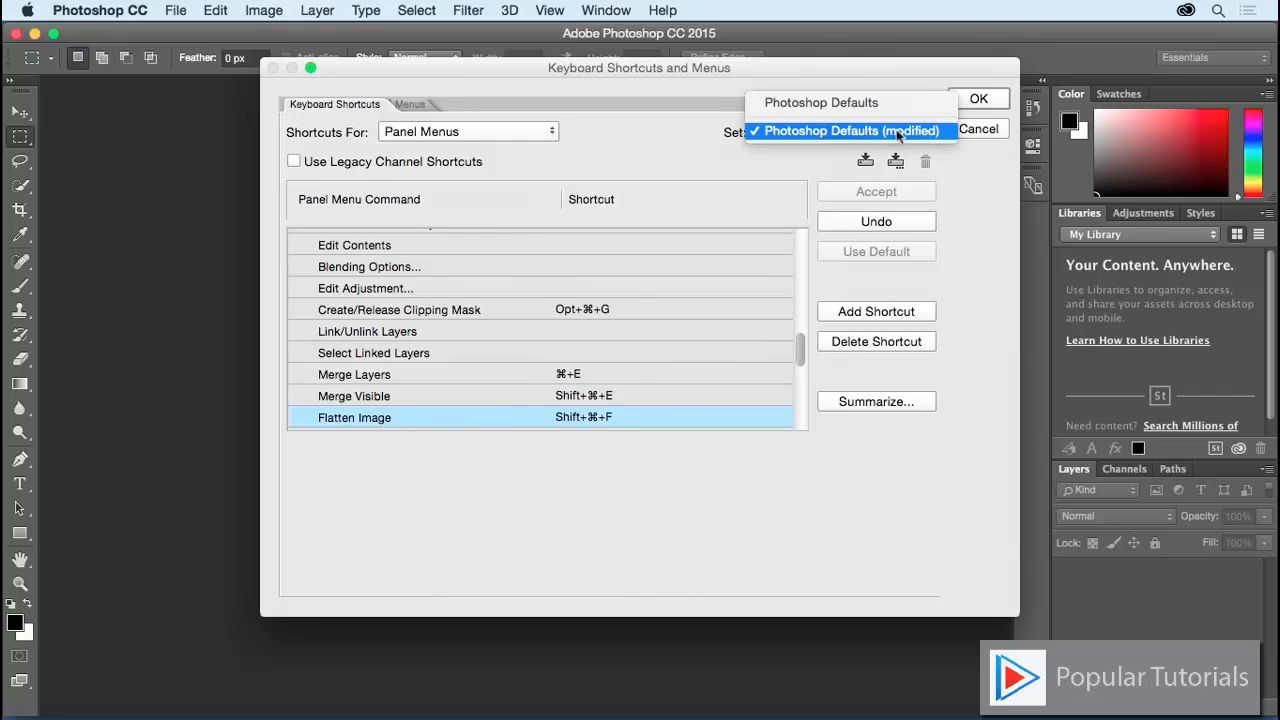
left_click(866, 133)
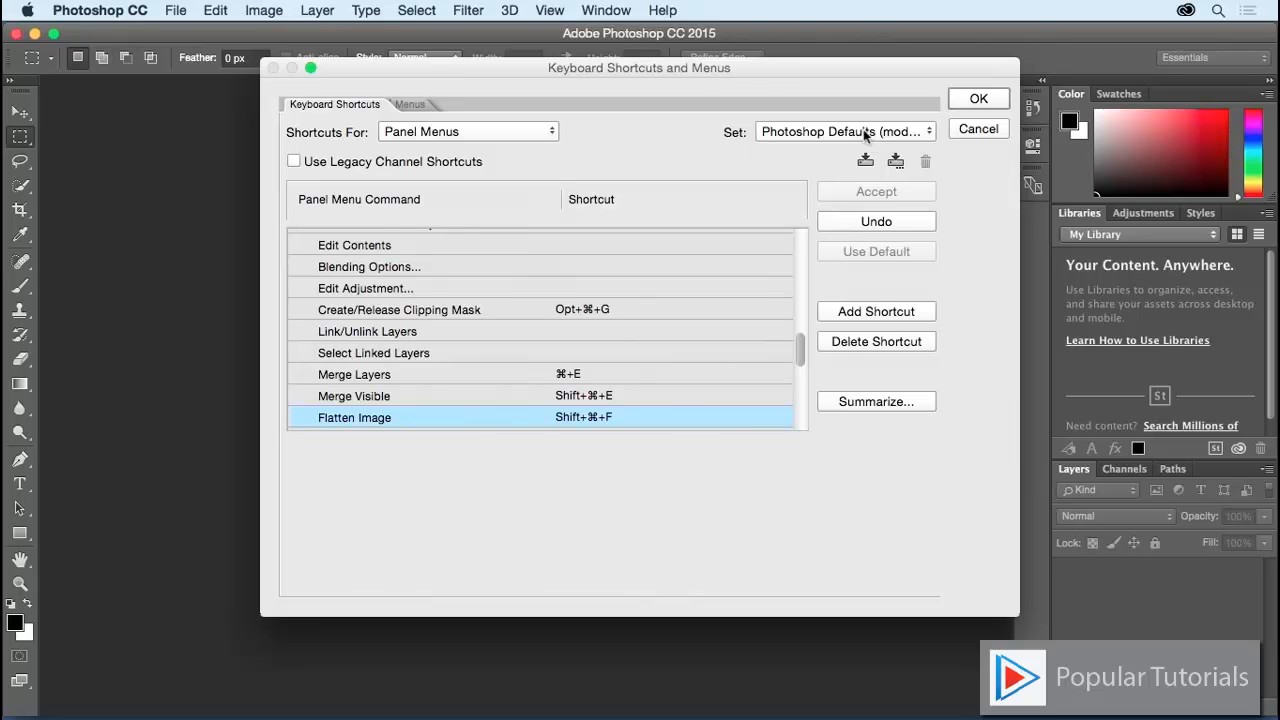
left_click(898, 168)
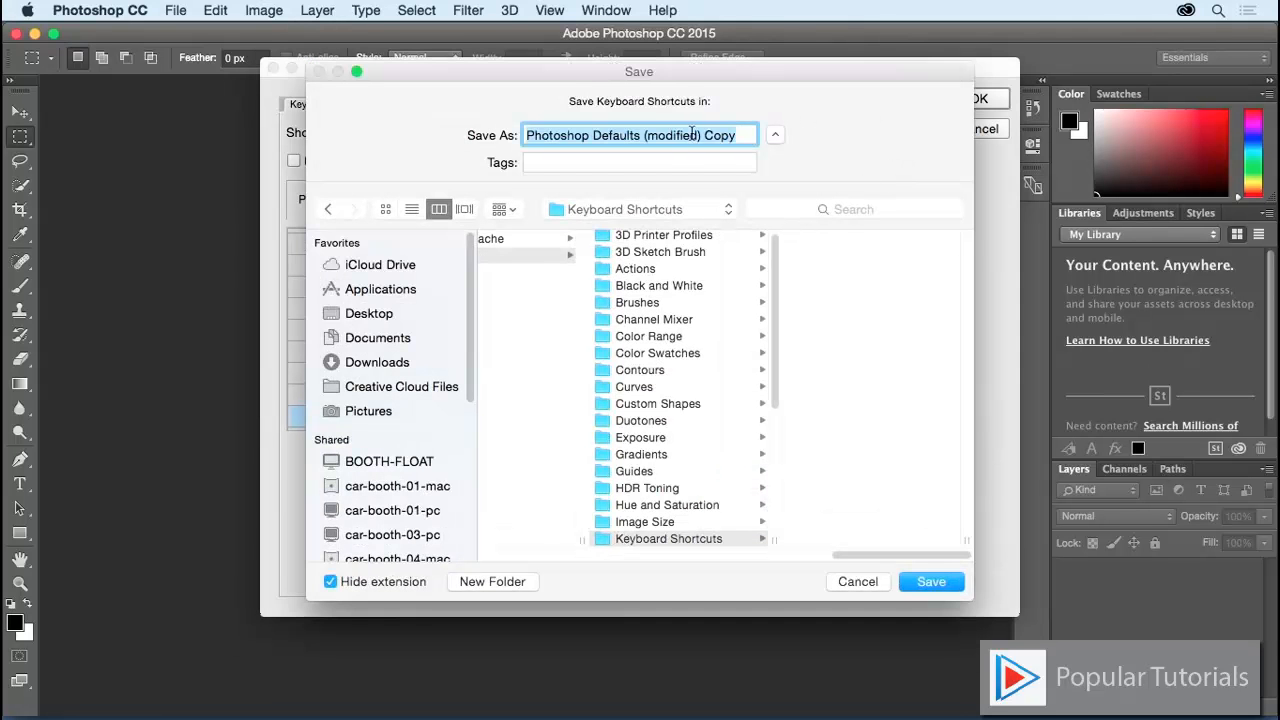
type("jkost")
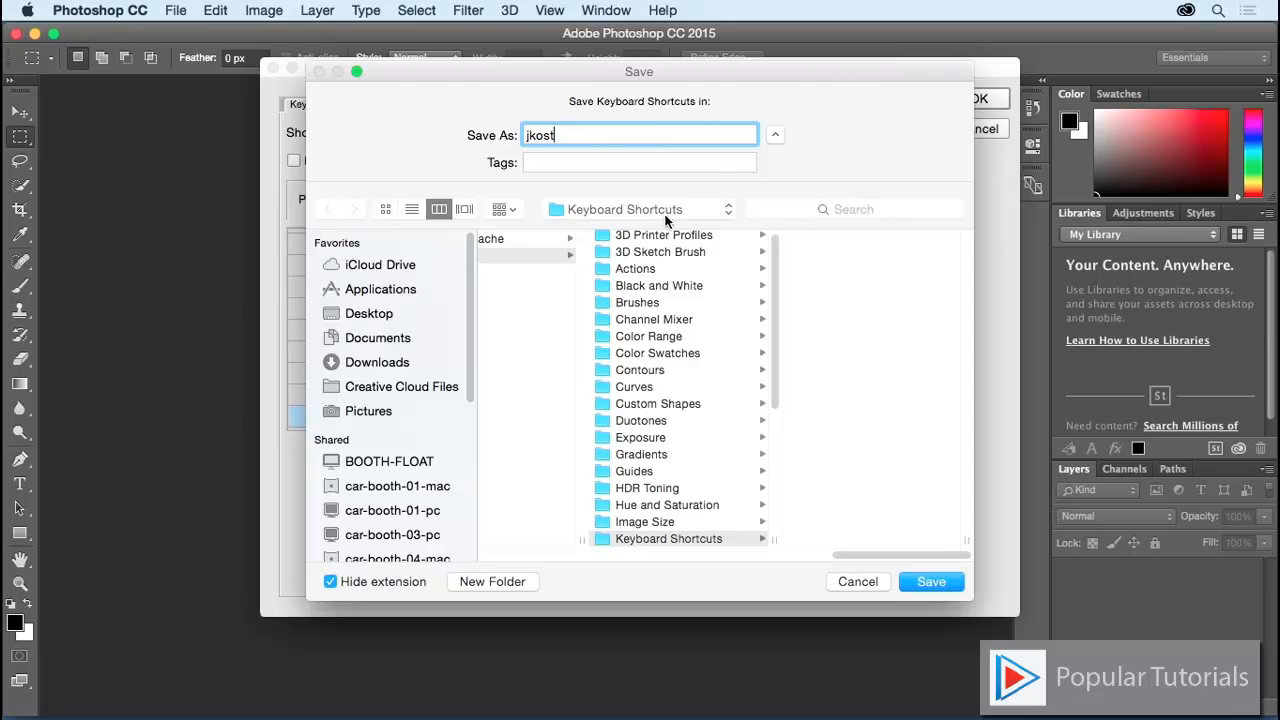
left_click(926, 584)
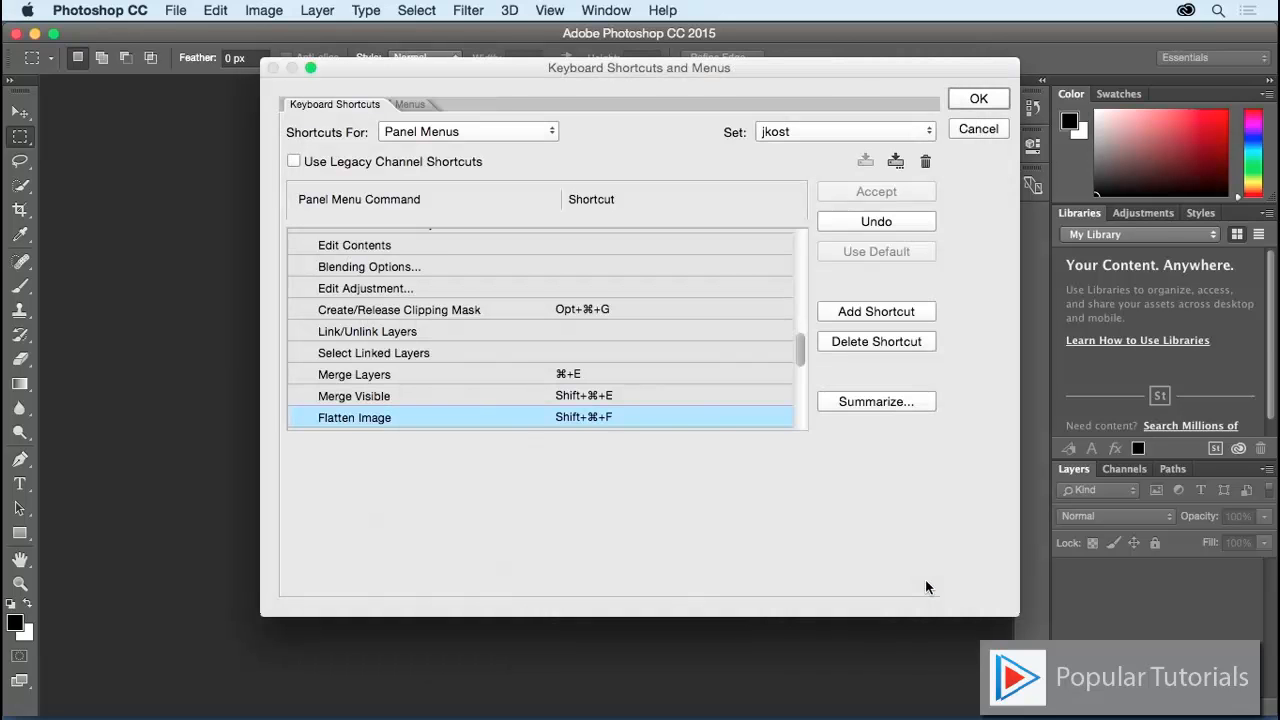
Step: Apply the shortcuts with OK, test the tool and Color Picker shortcuts, then open the Edit menu
left_click(979, 100)
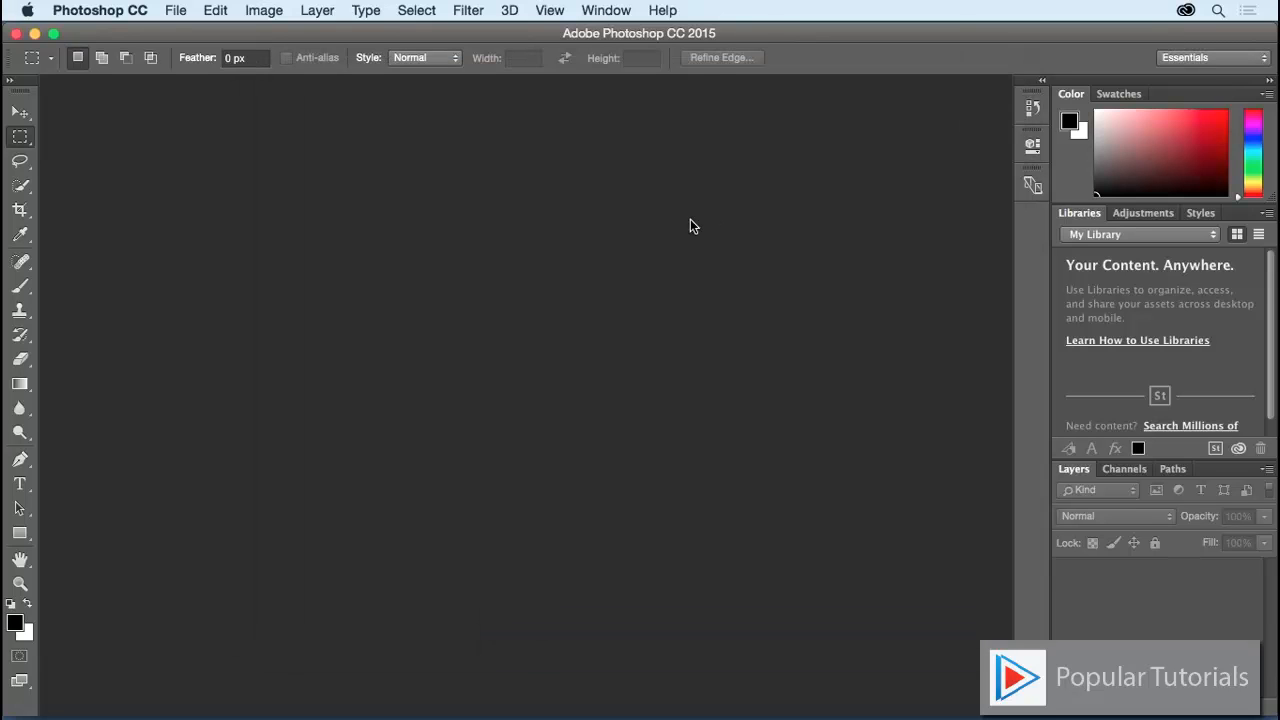
key("b")
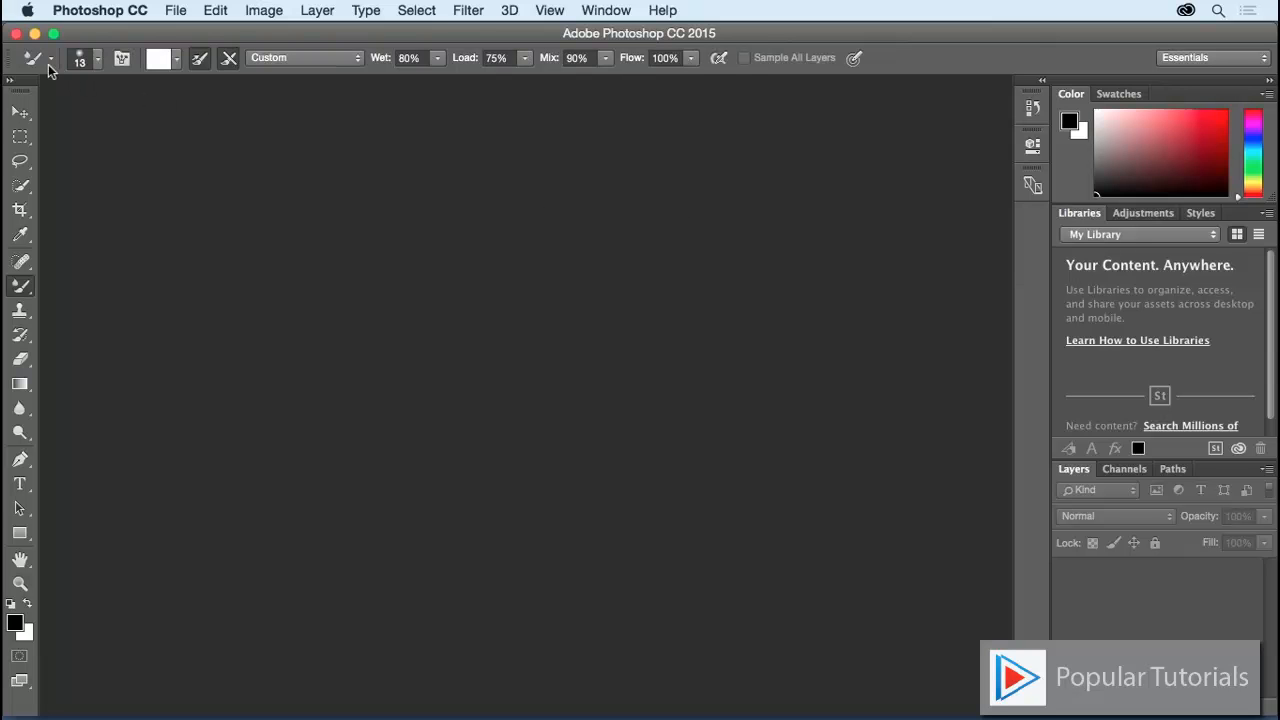
key("n")
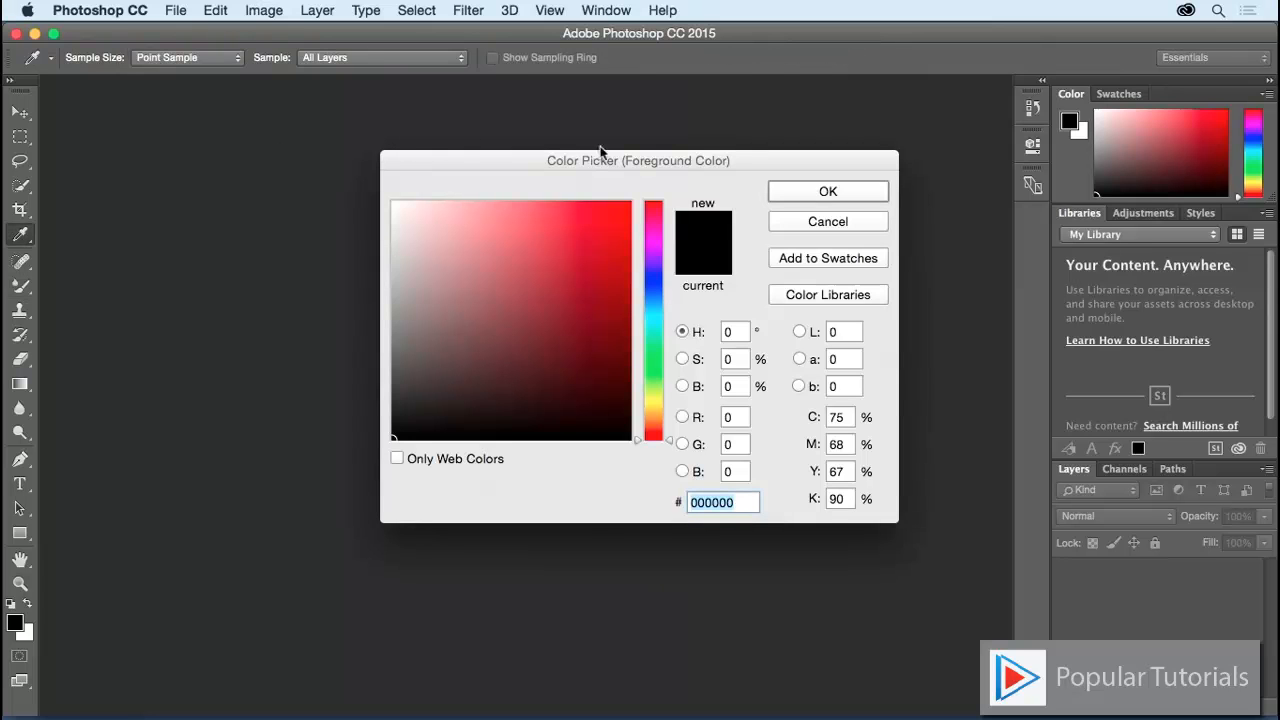
left_click(796, 193)
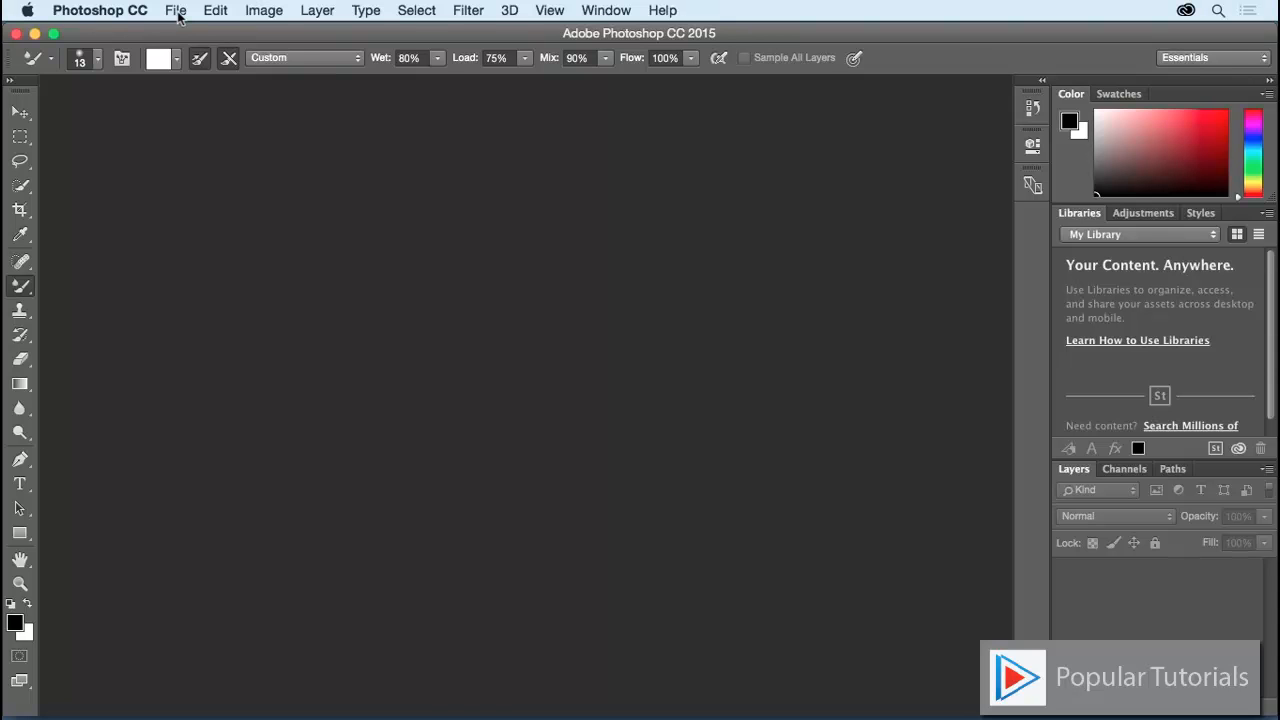
left_click(216, 10)
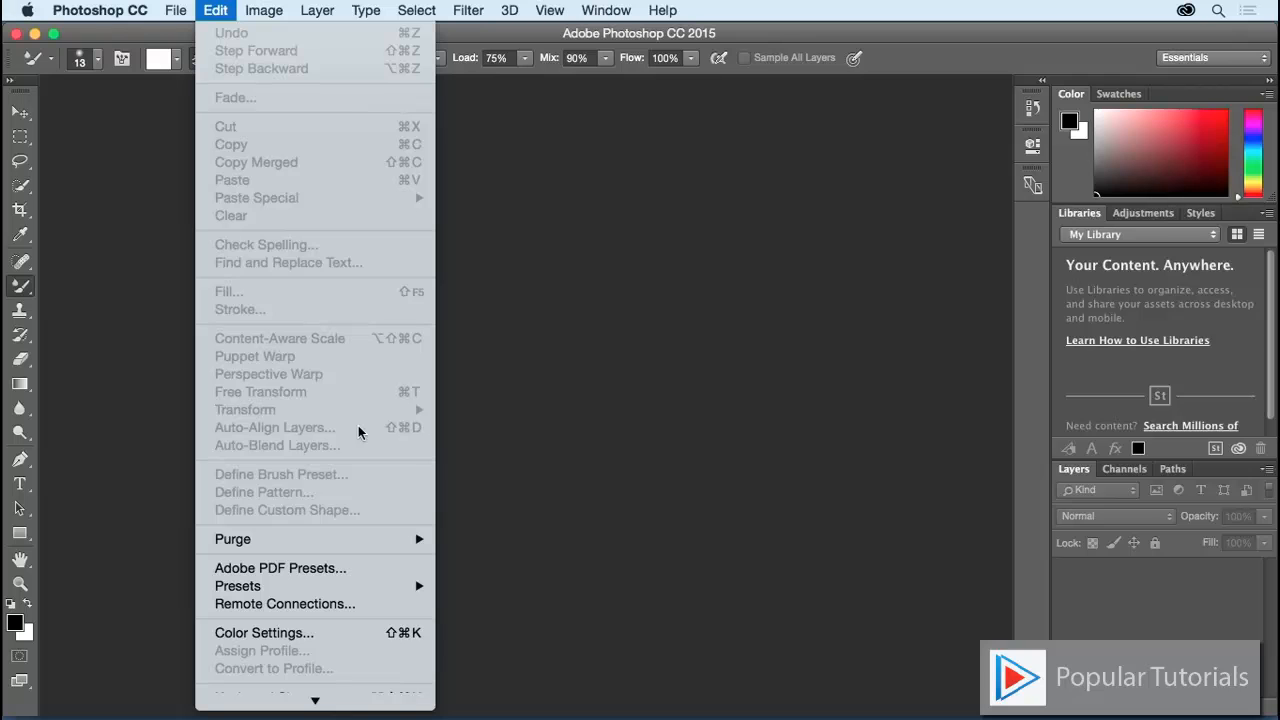
Step: Choose the Photoshop Defaults set in Keyboard Shortcuts and confirm with OK, replacing the custom set
left_click(444, 425)
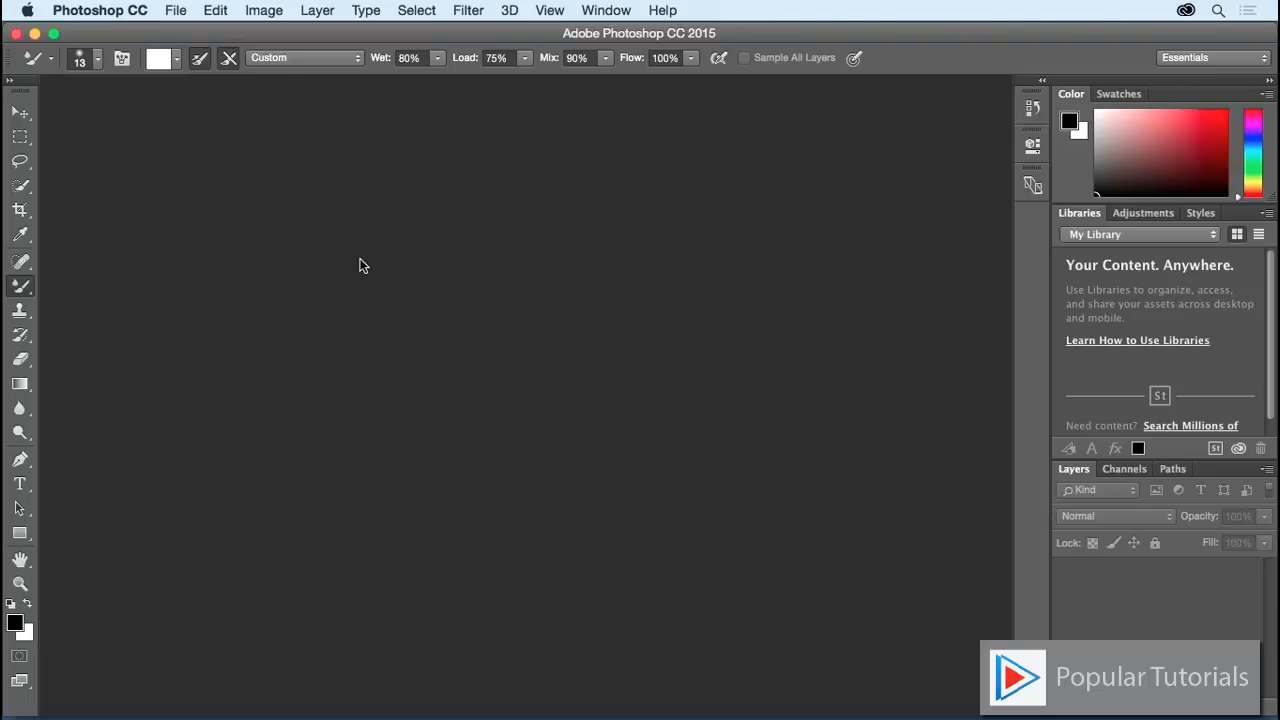
left_click(216, 10)
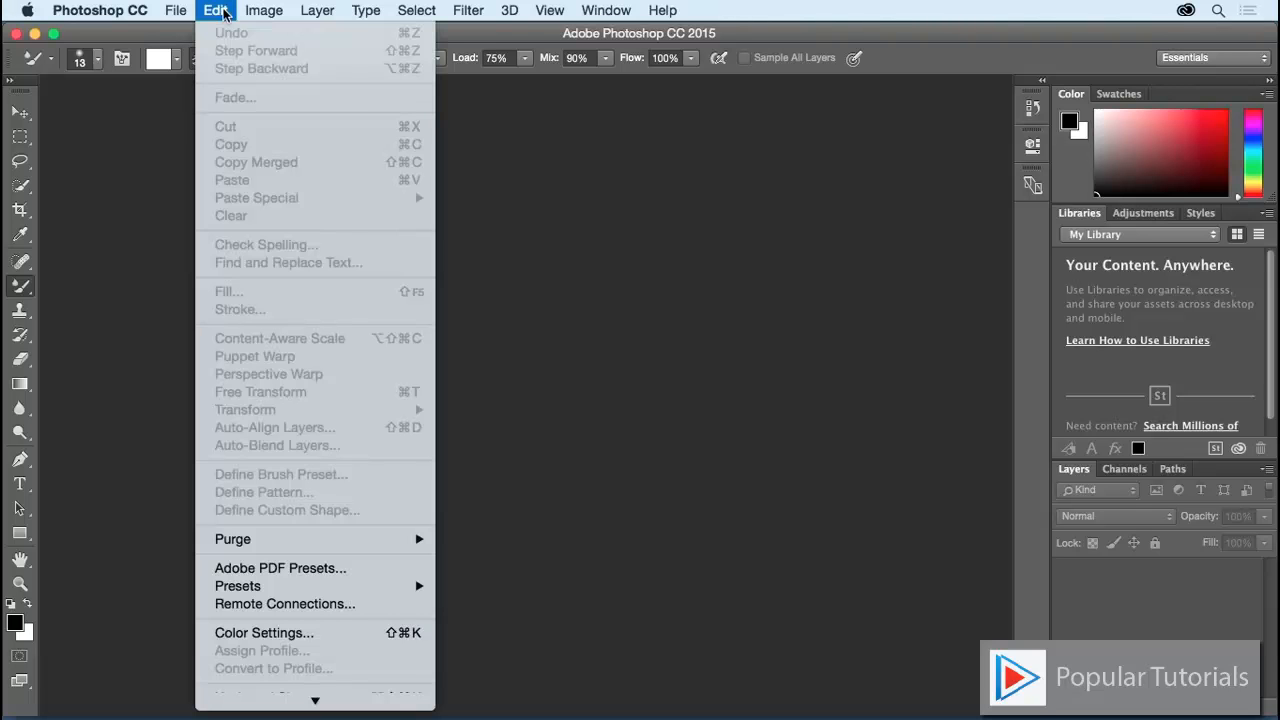
scroll(252, 657, "down", 2)
left_click(256, 654)
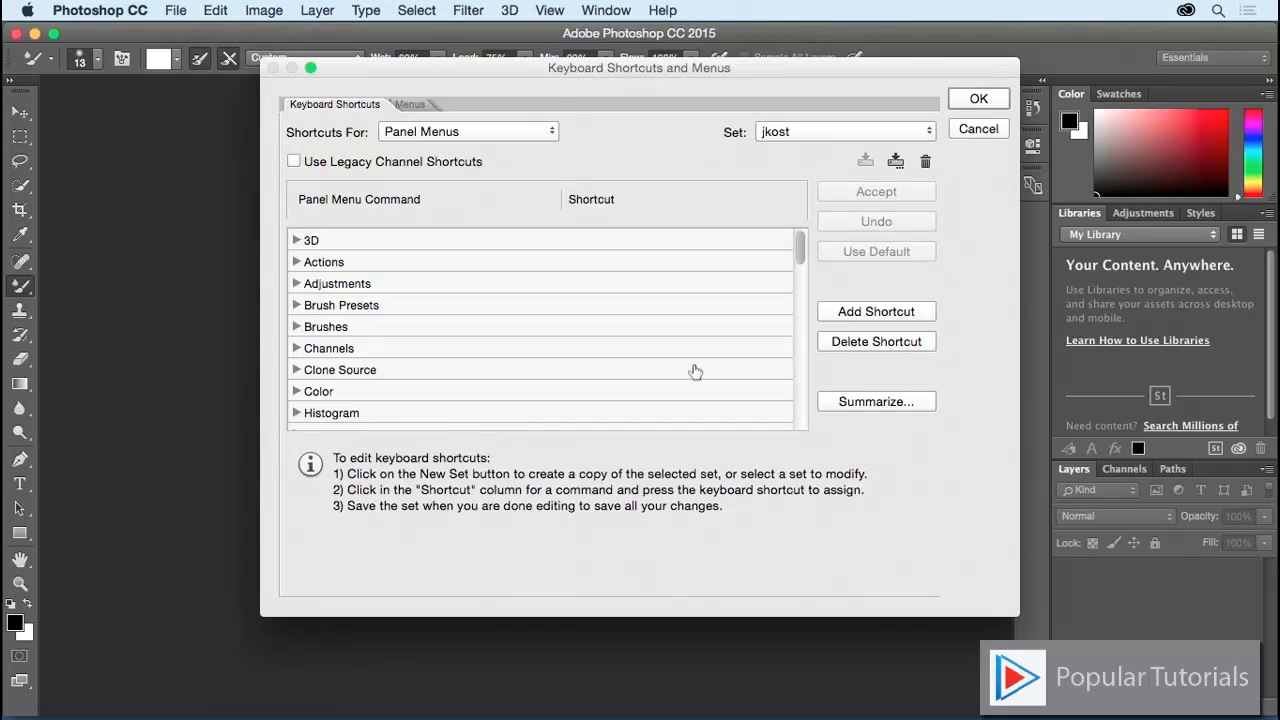
left_click(861, 136)
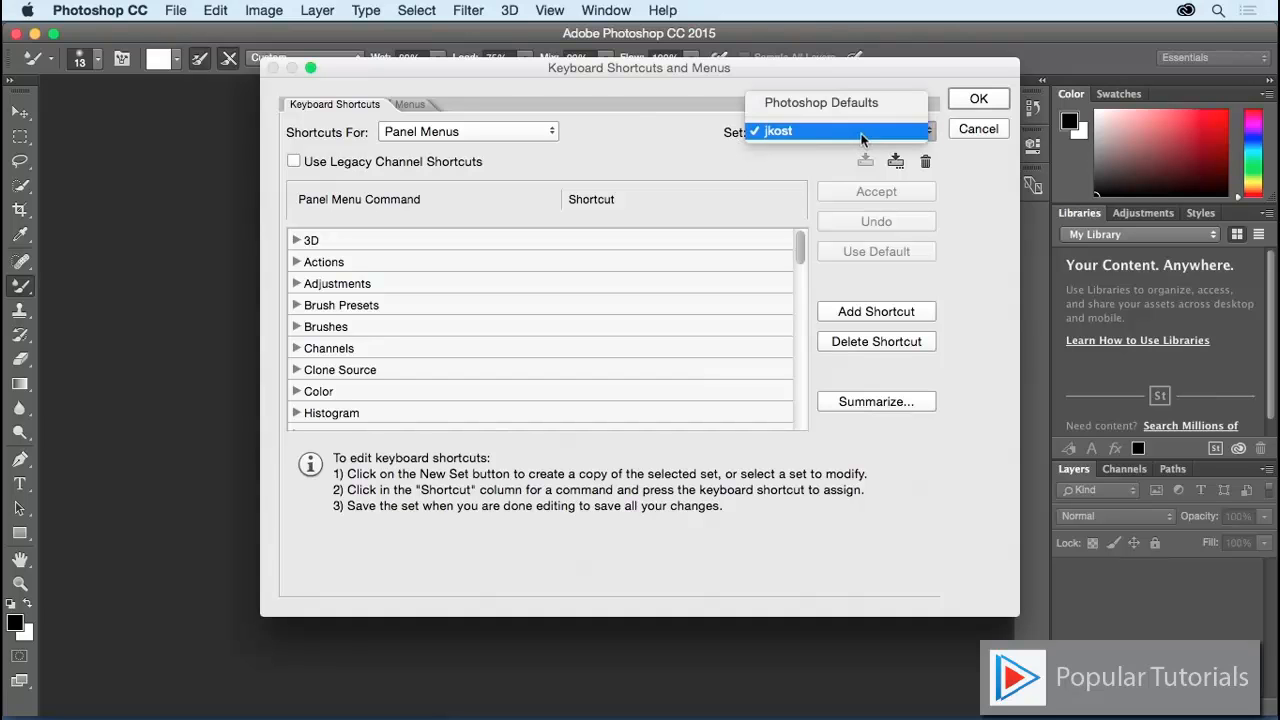
left_click(884, 104)
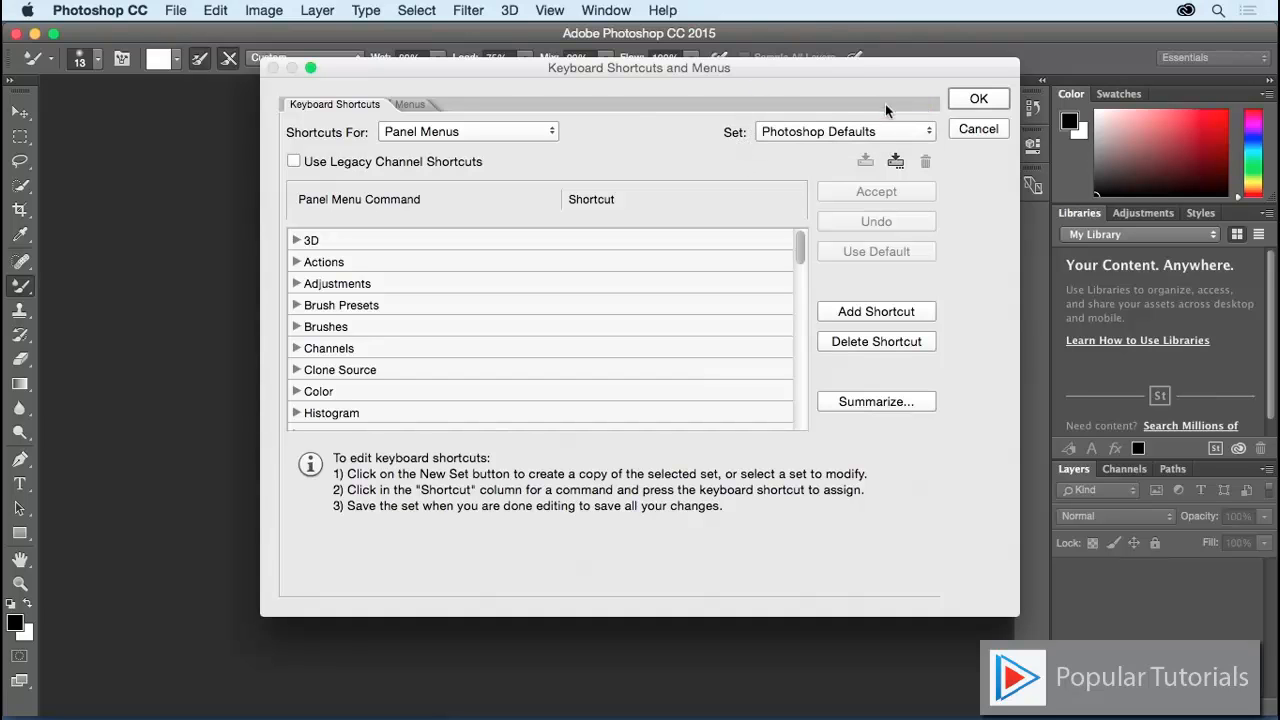
left_click(978, 100)
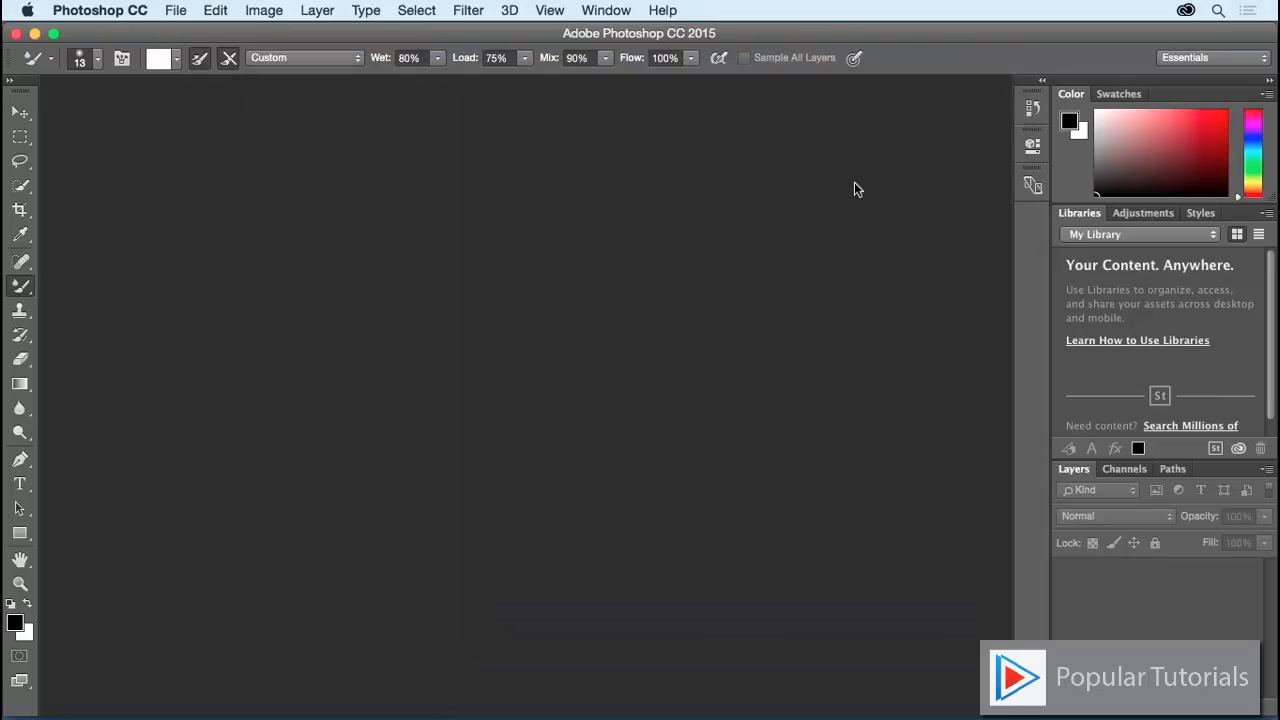